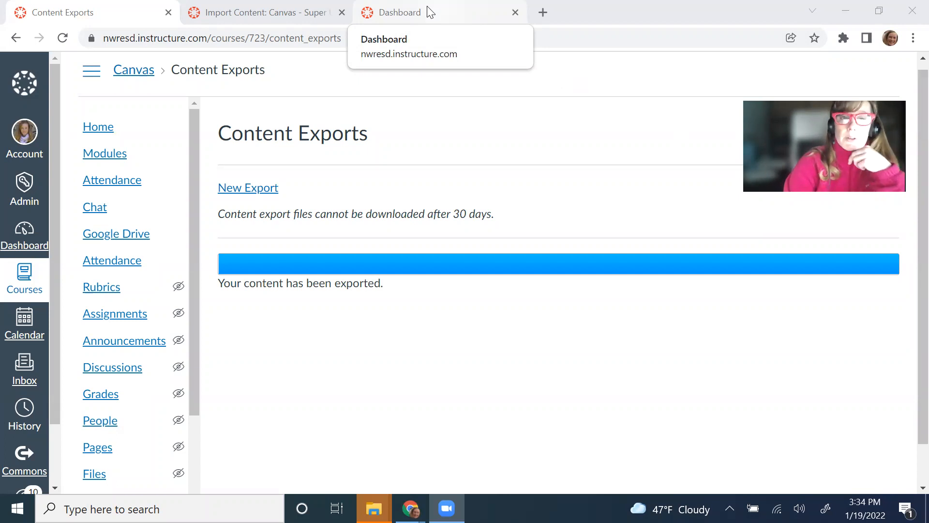
# Step: Switch to the Dashboard tab listing the six published courses
pyautogui.click(402, 12)
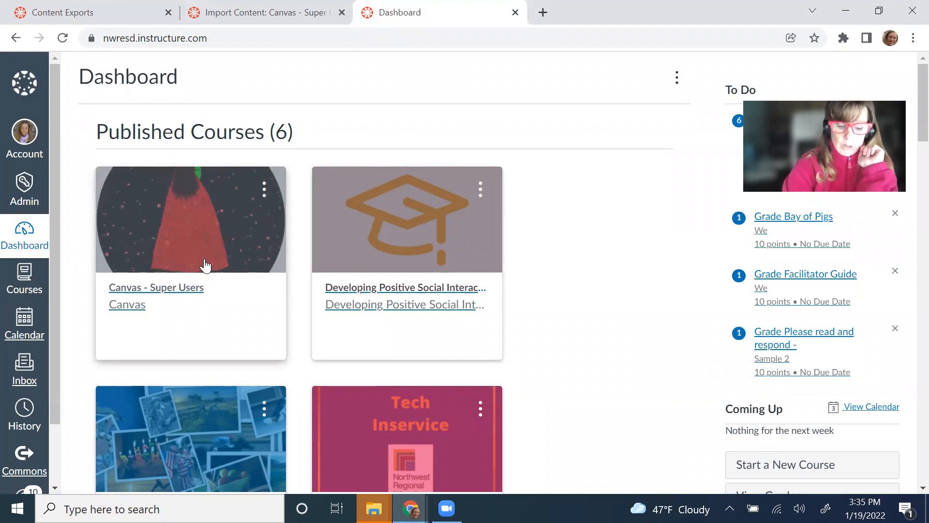
# Step: Bring up the All Courses list from the Courses tray and choose Canvas - Super Users
pyautogui.click(205, 265)
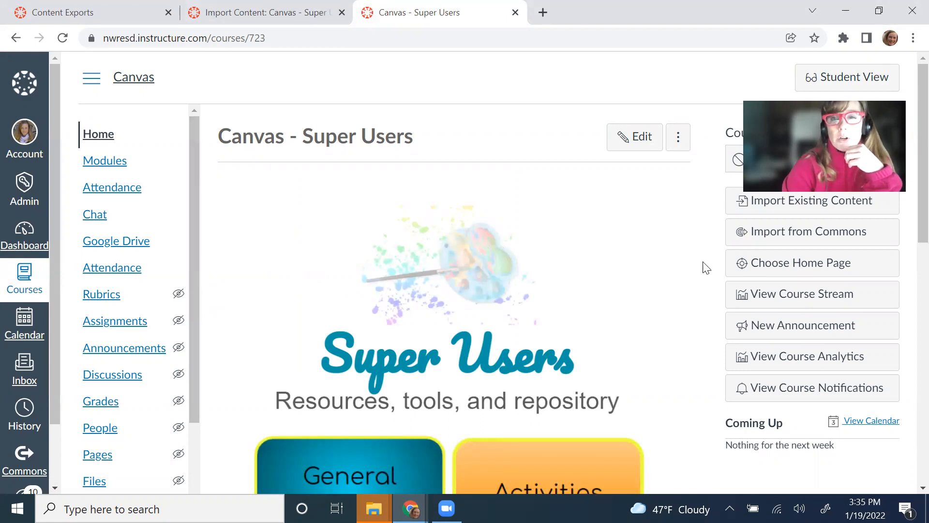
pyautogui.click(17, 284)
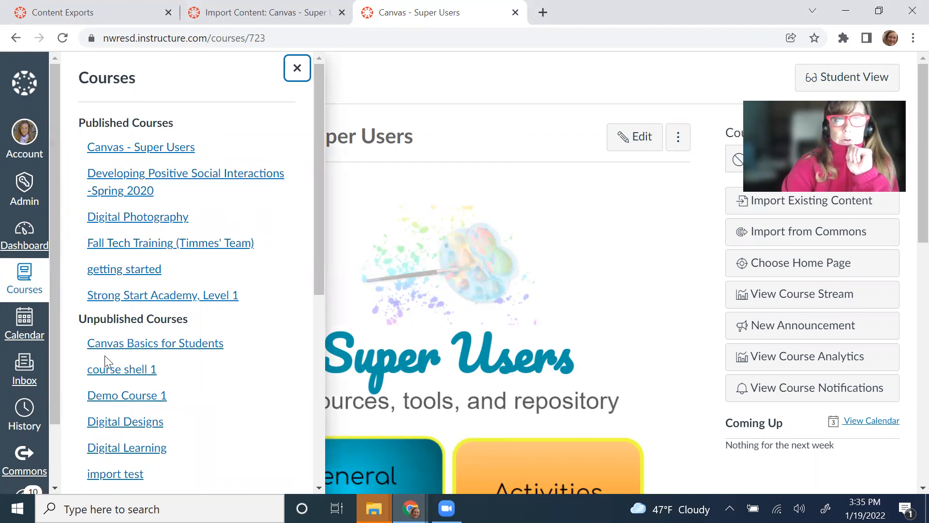
pyautogui.scroll(-3, 106, 362)
pyautogui.scroll(-3, 105, 361)
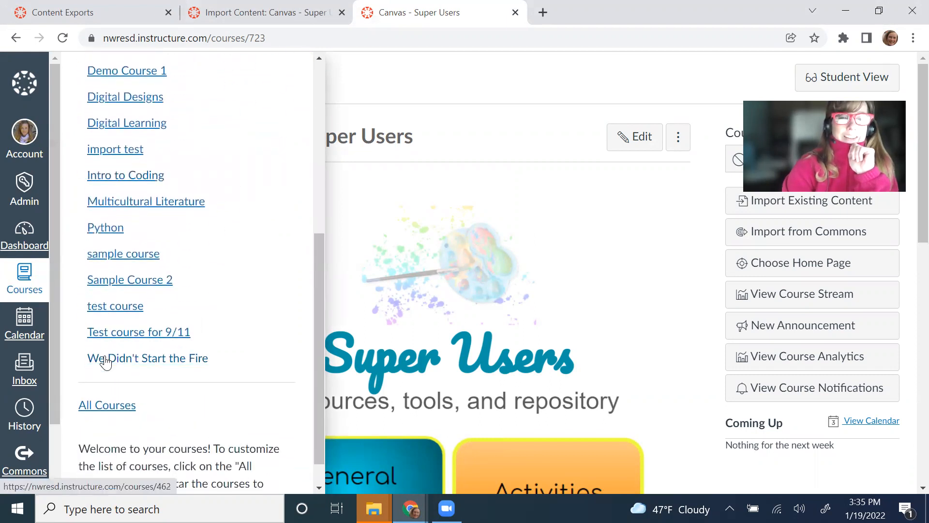
pyautogui.click(108, 405)
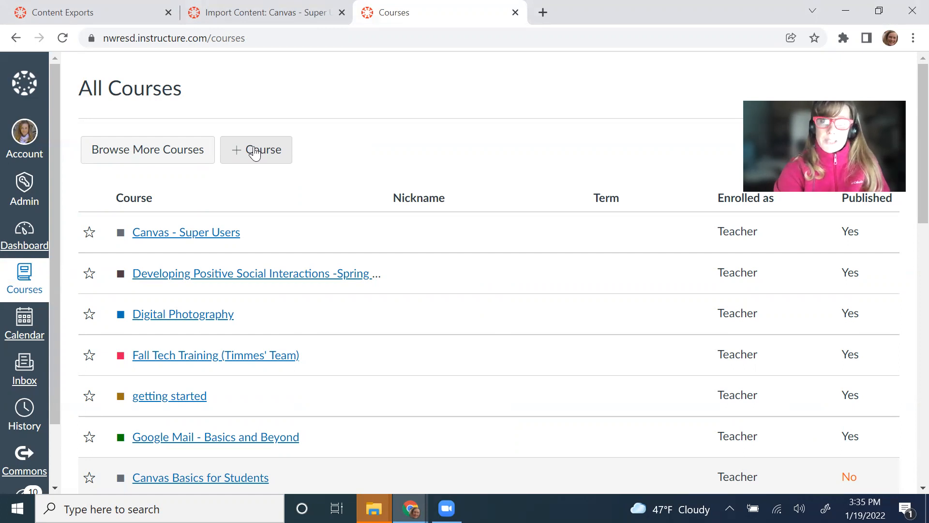
pyautogui.click(233, 237)
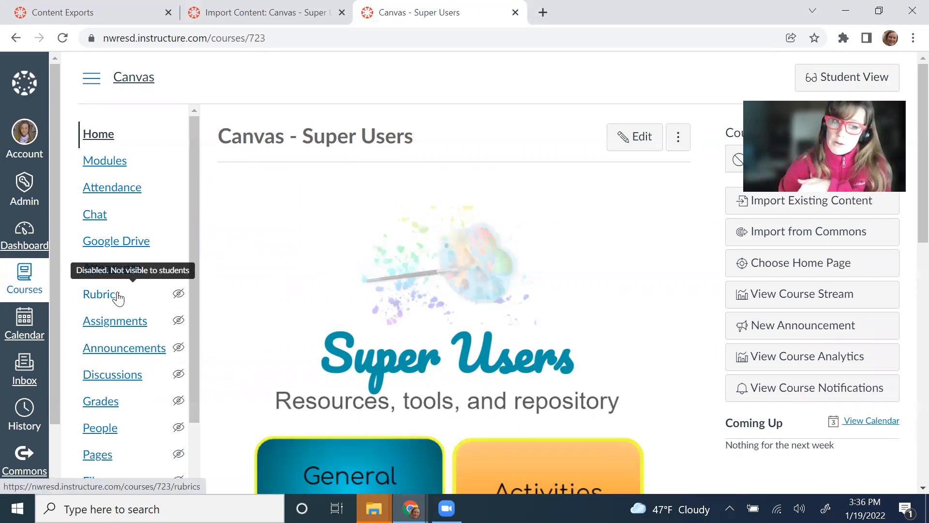
# Step: Go from the Canvas - Super Users home page to Commons
pyautogui.click(22, 457)
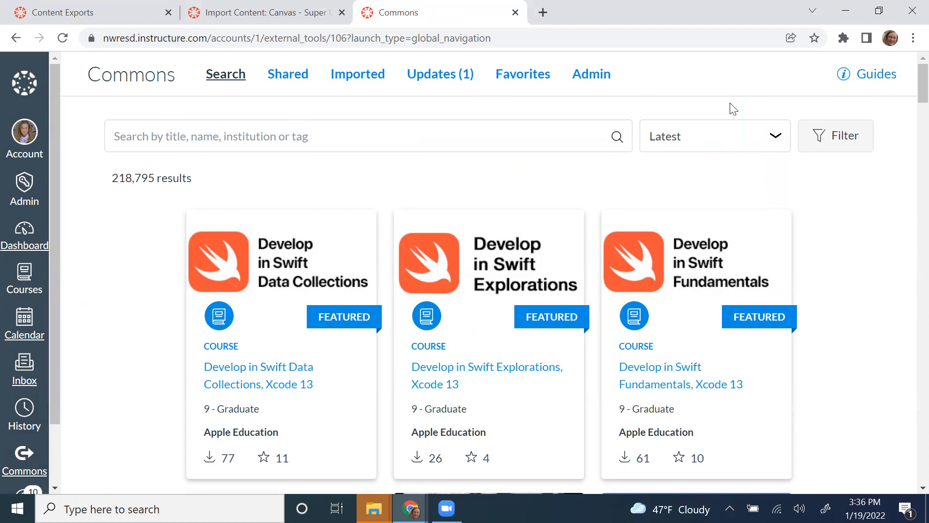
# Step: Start a search on the Commons Search page of 218,795 shared resources
pyautogui.click(396, 141)
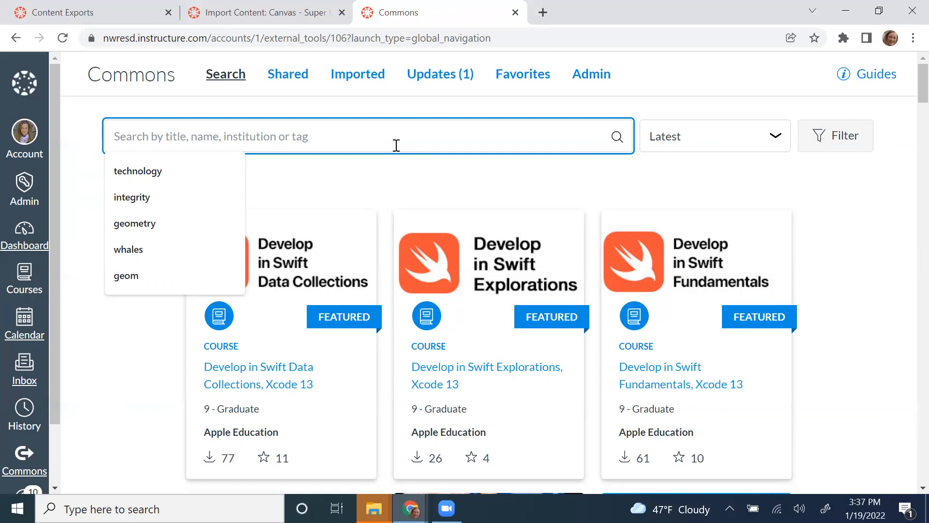
# Step: Search Commons for 'geometry' (1,185 results) and bring up the result filters
pyautogui.write('geometry')
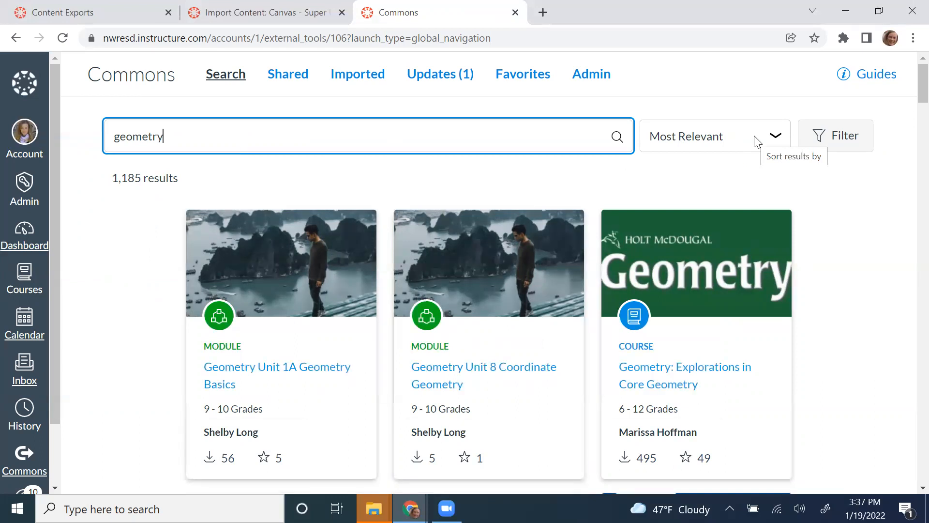
pyautogui.click(830, 146)
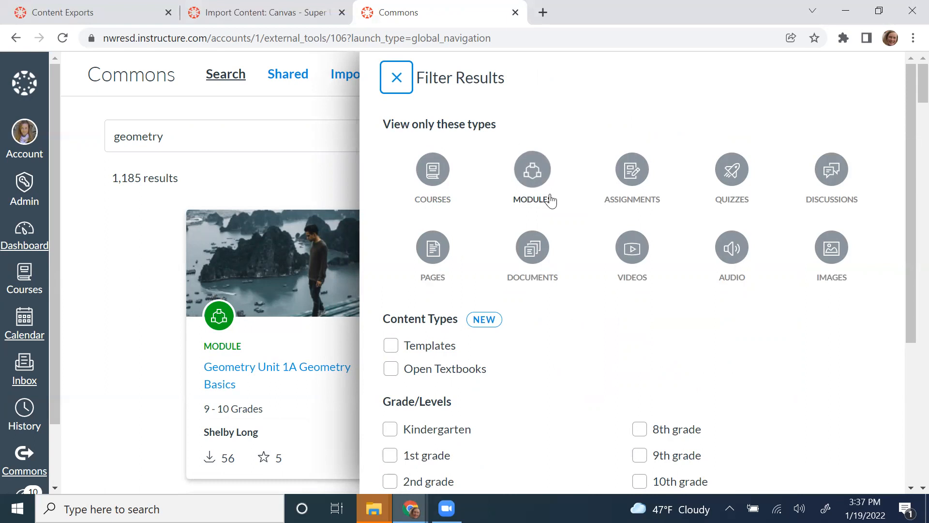
# Step: Filter the geometry results to Modules (270) and open Geometry Unit 1A Geometry Basics
pyautogui.click(540, 174)
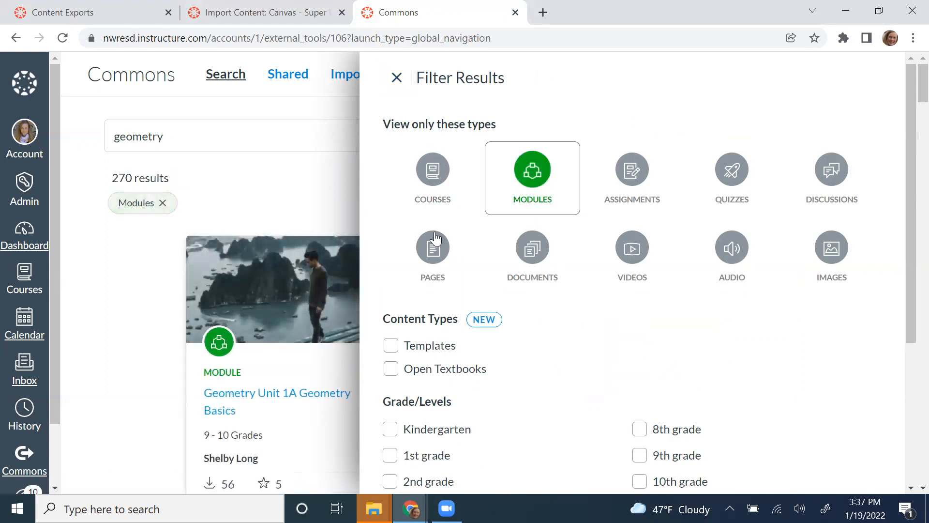
pyautogui.click(397, 79)
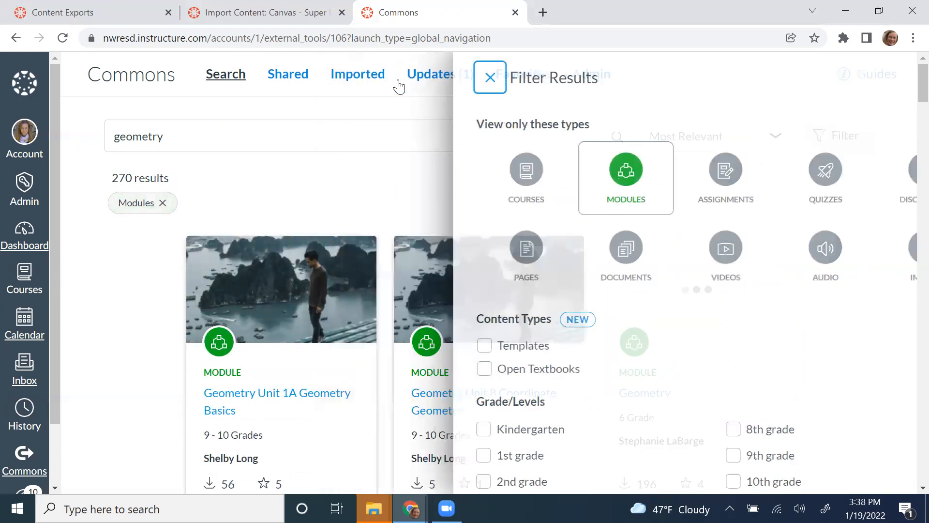
pyautogui.scroll(-2, 412, 329)
pyautogui.scroll(-1, 414, 329)
pyautogui.scroll(3, 413, 326)
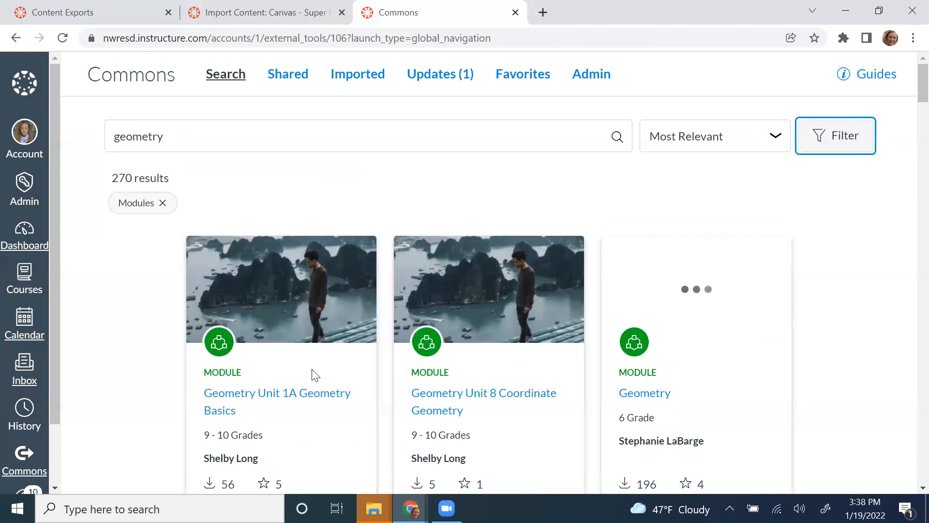
pyautogui.click(314, 404)
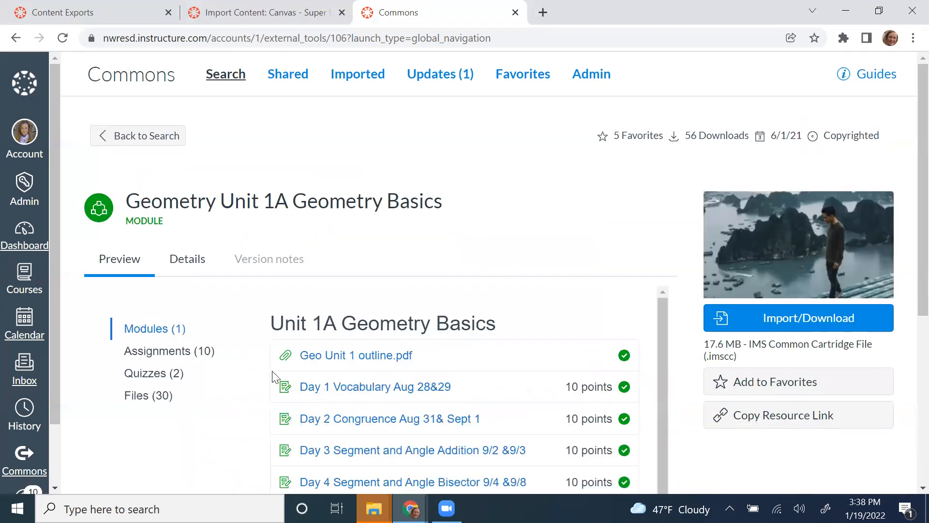
pyautogui.scroll(-3, 239, 406)
pyautogui.scroll(4, 238, 406)
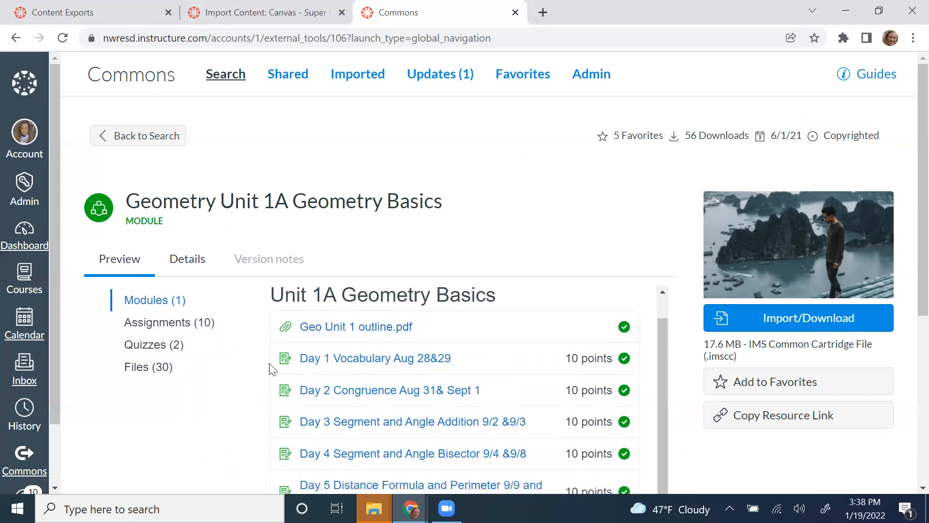
# Step: In the module's Import/Download panel, check Canvas - Super Users as the target course
pyautogui.click(782, 319)
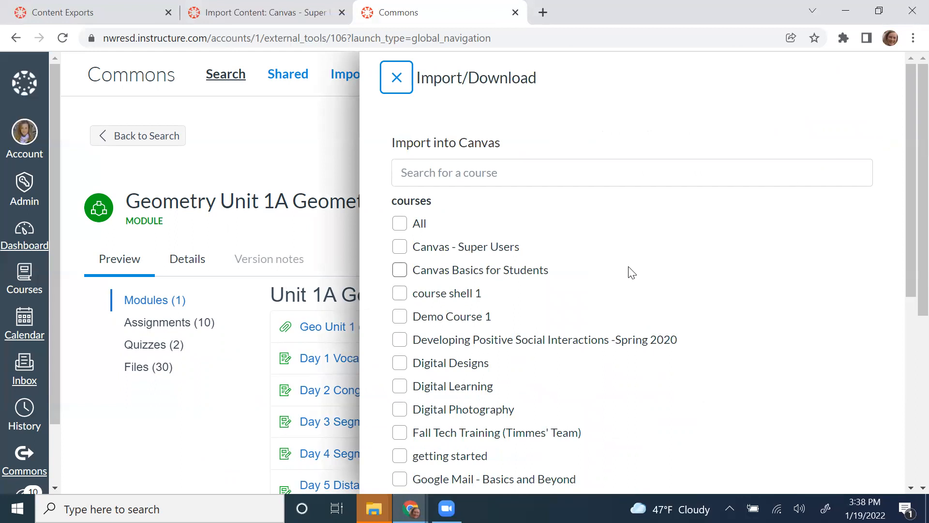
pyautogui.scroll(-1, 631, 273)
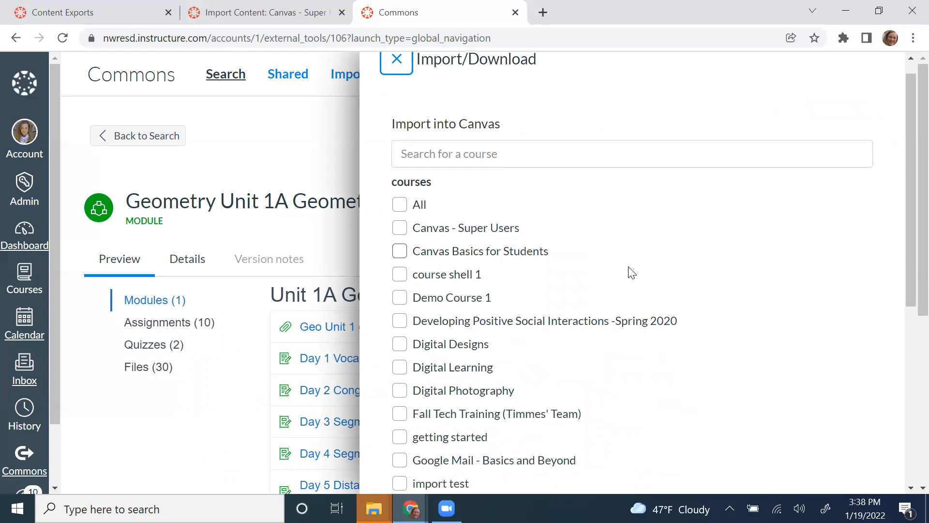
pyautogui.click(401, 228)
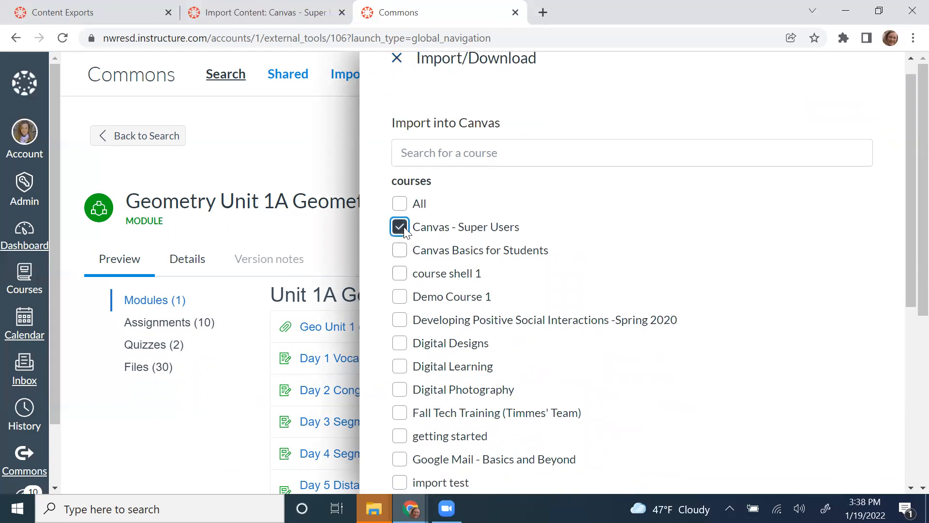
pyautogui.scroll(-6, 663, 293)
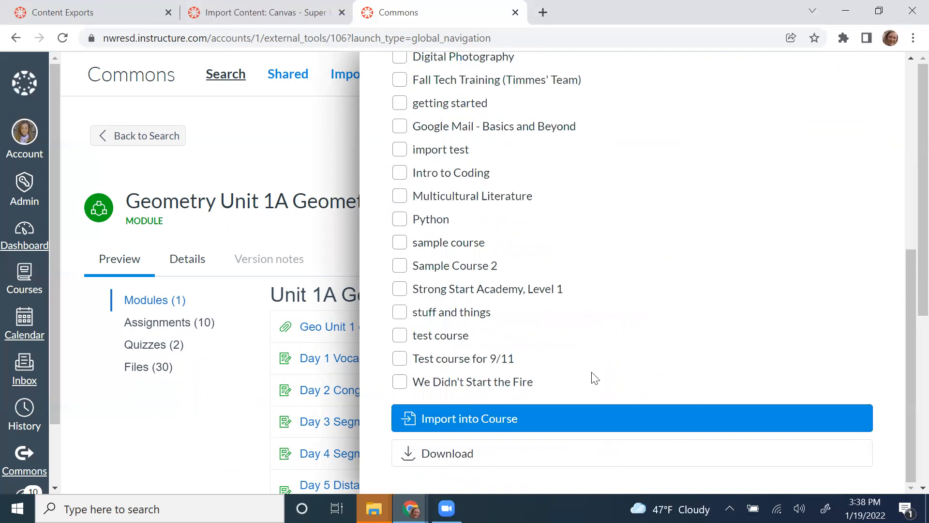
pyautogui.scroll(7, 620, 271)
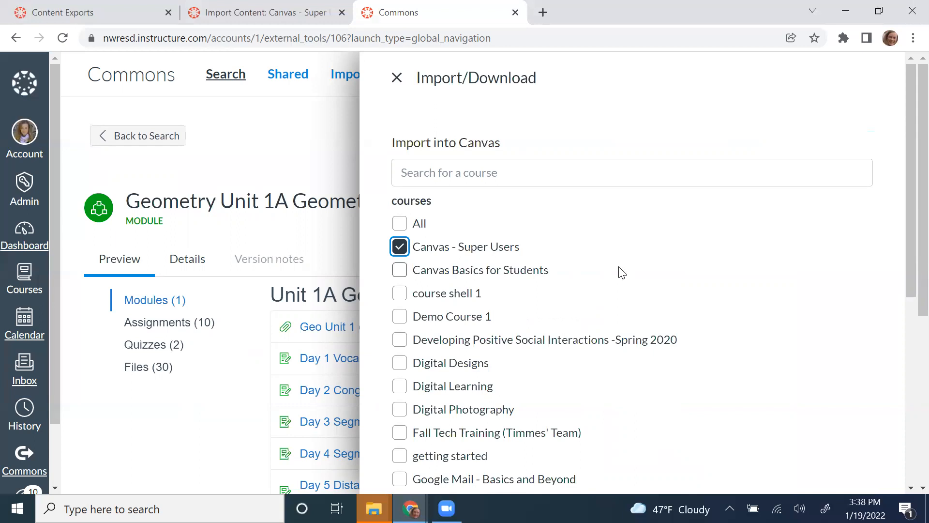
pyautogui.scroll(-7, 622, 272)
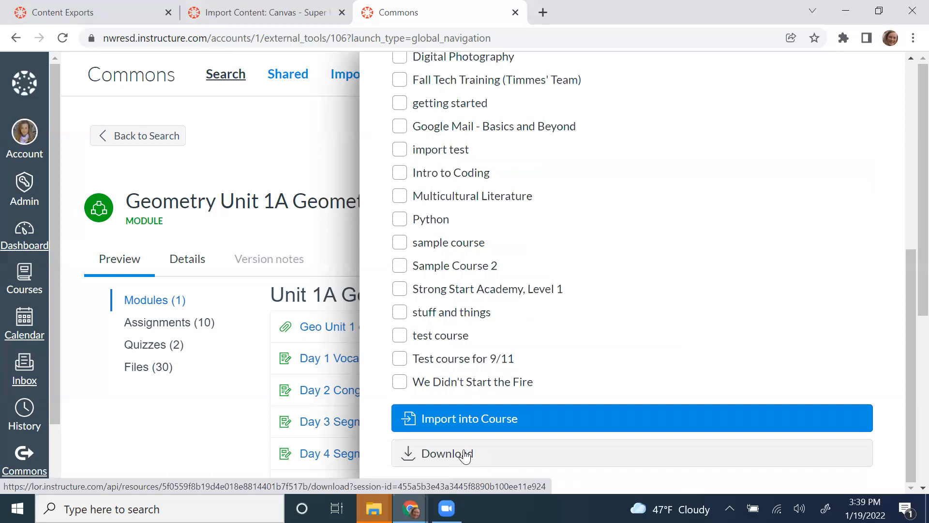
pyautogui.scroll(5, 638, 247)
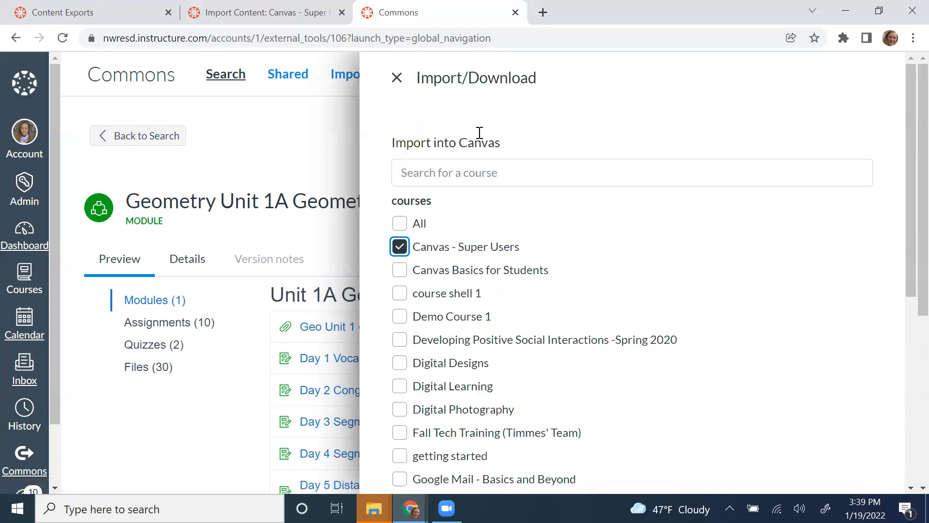
# Step: Dismiss the Import/Download panel without importing and go to the course's Import Content page
pyautogui.click(409, 77)
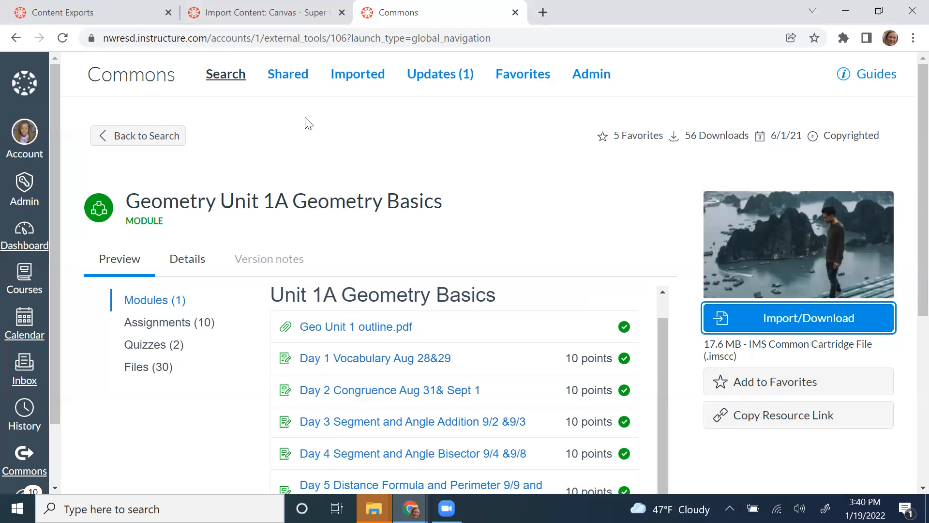
pyautogui.click(286, 12)
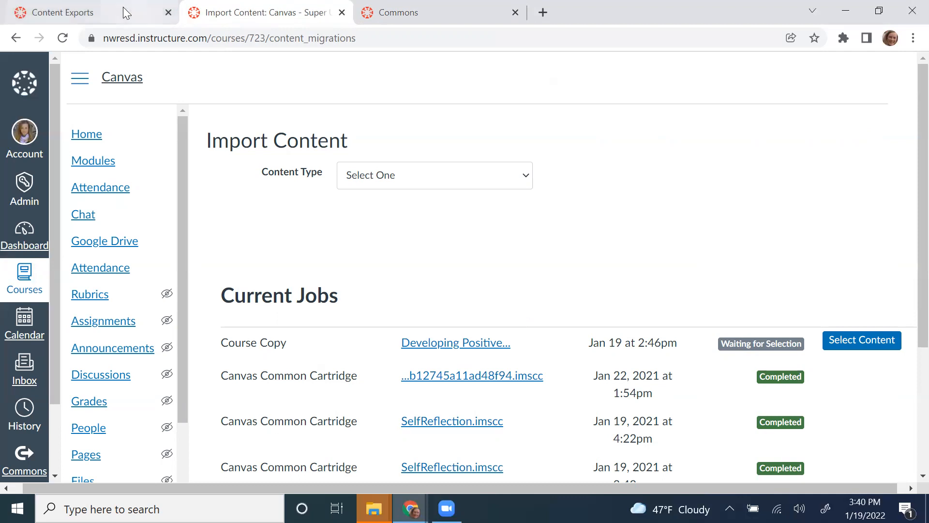
# Step: Return to the Content Exports page confirming the course content was exported
pyautogui.click(109, 18)
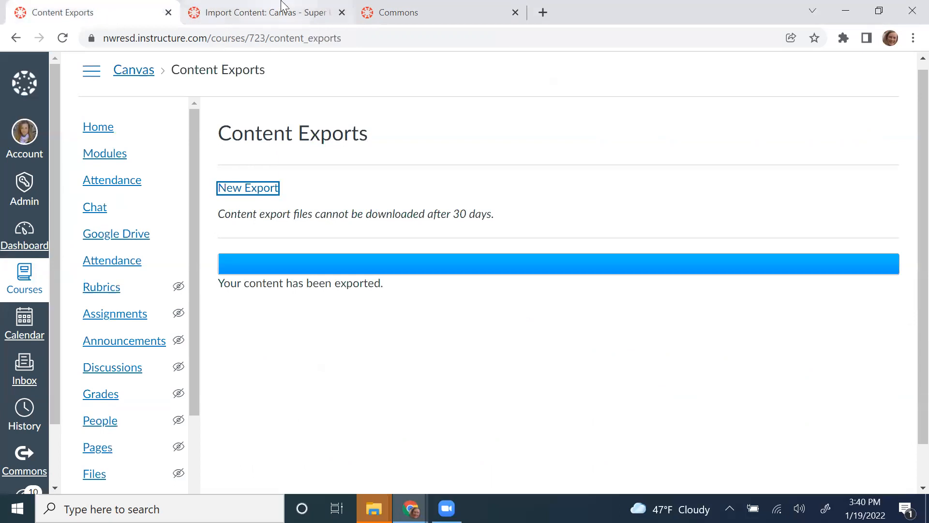
# Step: From the Commons tab, reach the Dashboard and open the Canvas - Super Users course card
pyautogui.click(407, 5)
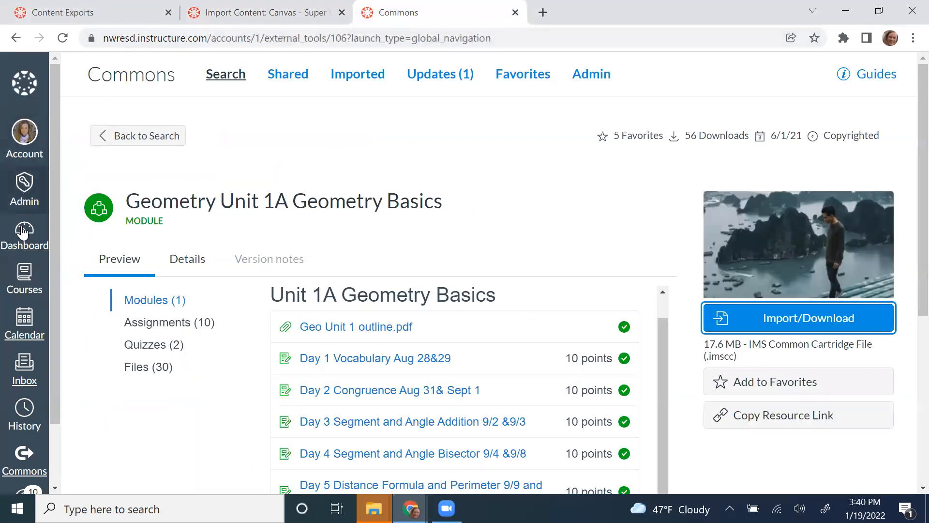
pyautogui.click(24, 245)
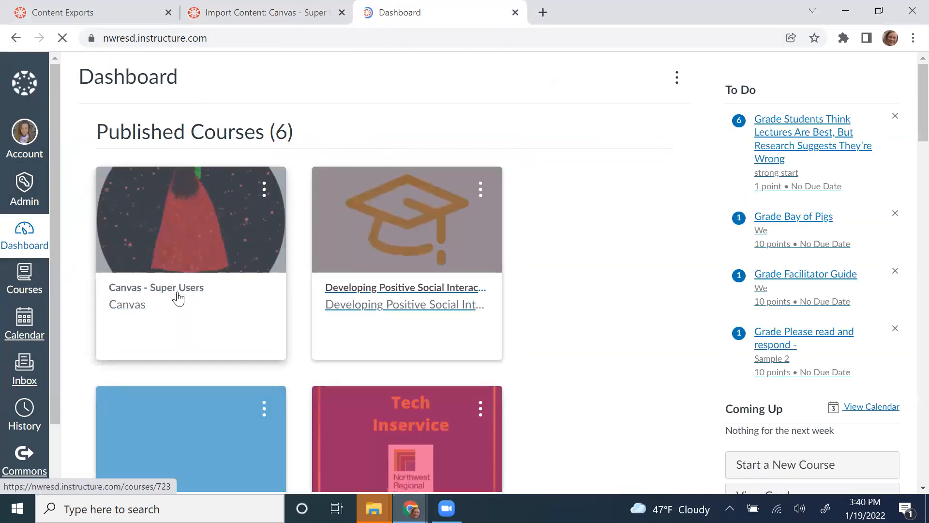
pyautogui.click(177, 297)
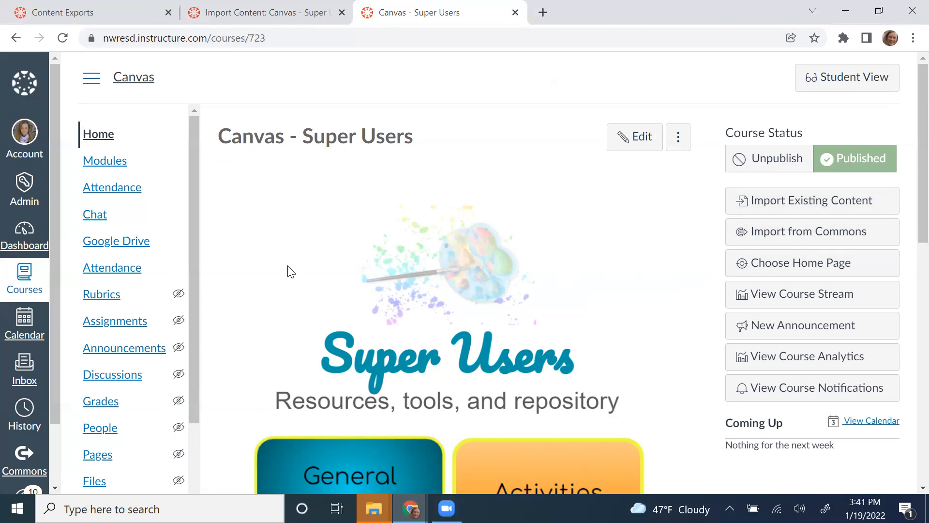
pyautogui.scroll(-3, 113, 454)
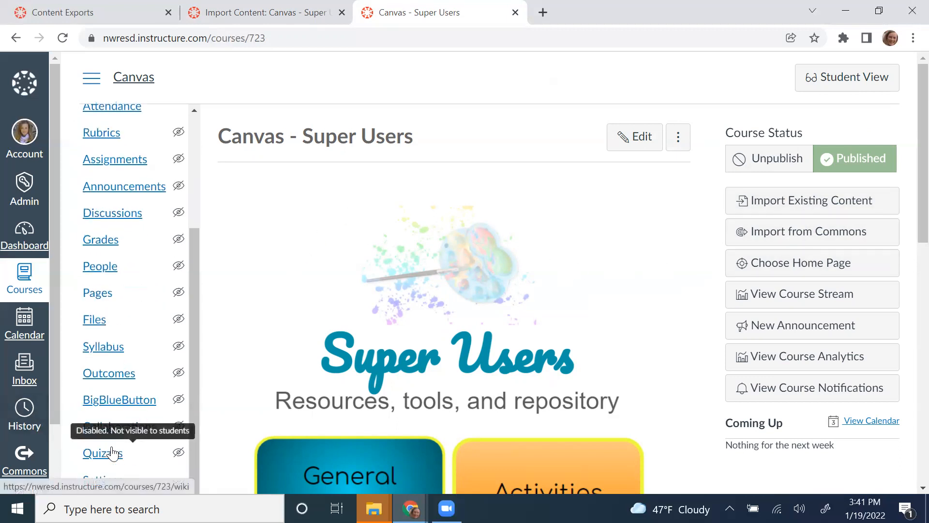
# Step: Go from the Super Users course Settings to its Export Course Content page
pyautogui.click(114, 481)
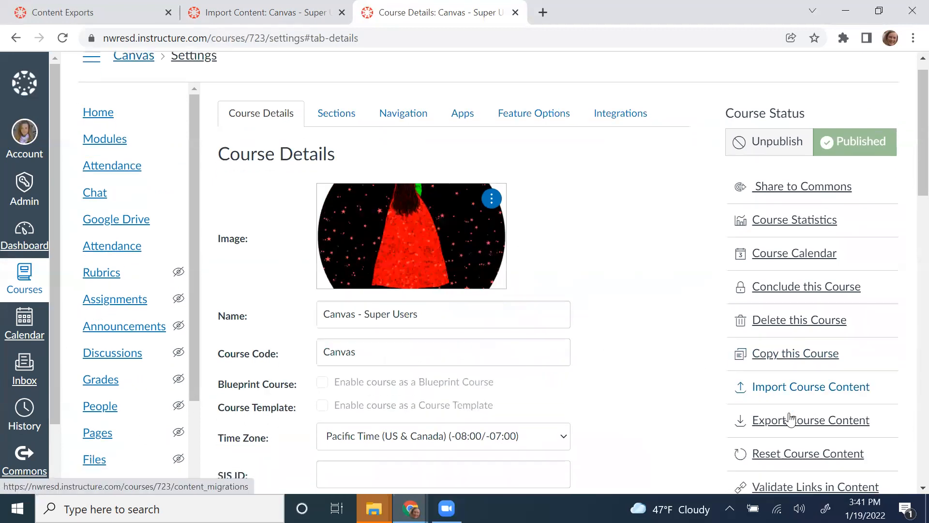
pyautogui.scroll(-1, 789, 419)
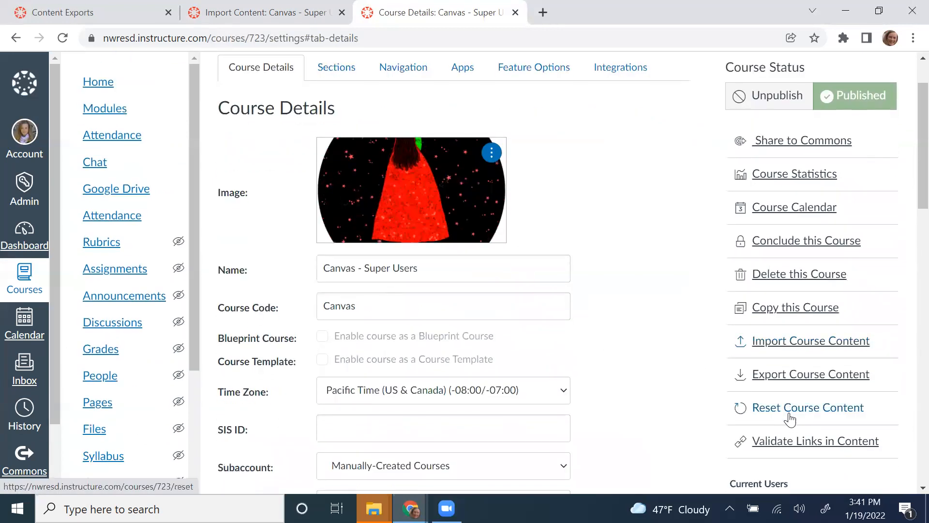
pyautogui.click(795, 380)
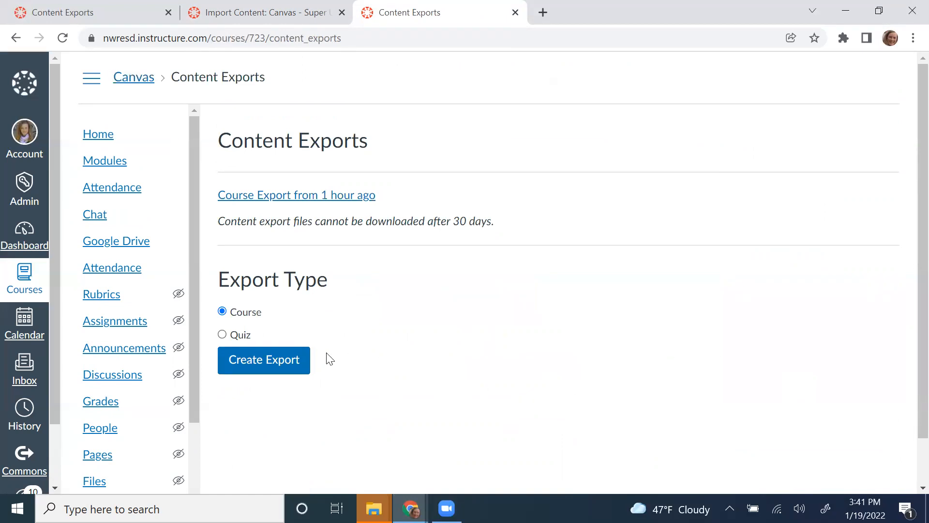
# Step: Create a full course export, check the earlier exports tab for the finished export, and close the processing tab
pyautogui.click(284, 365)
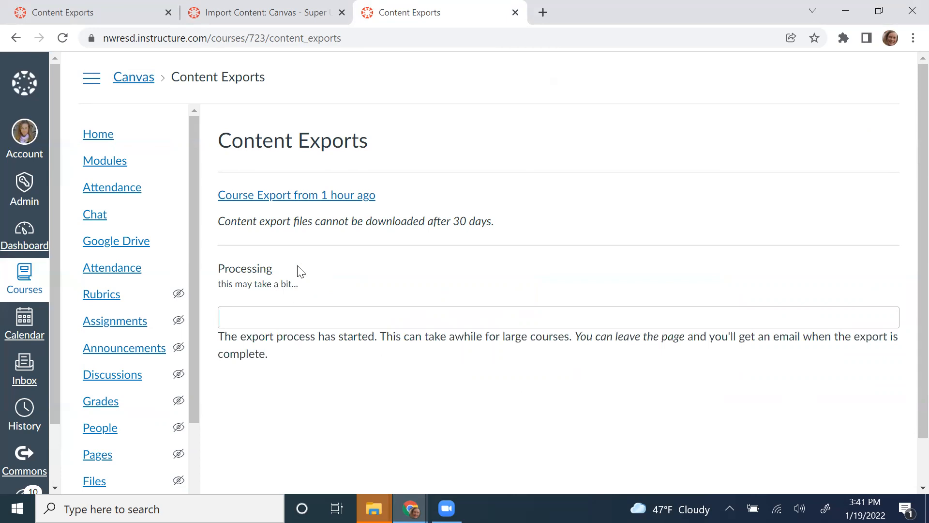
pyautogui.click(134, 10)
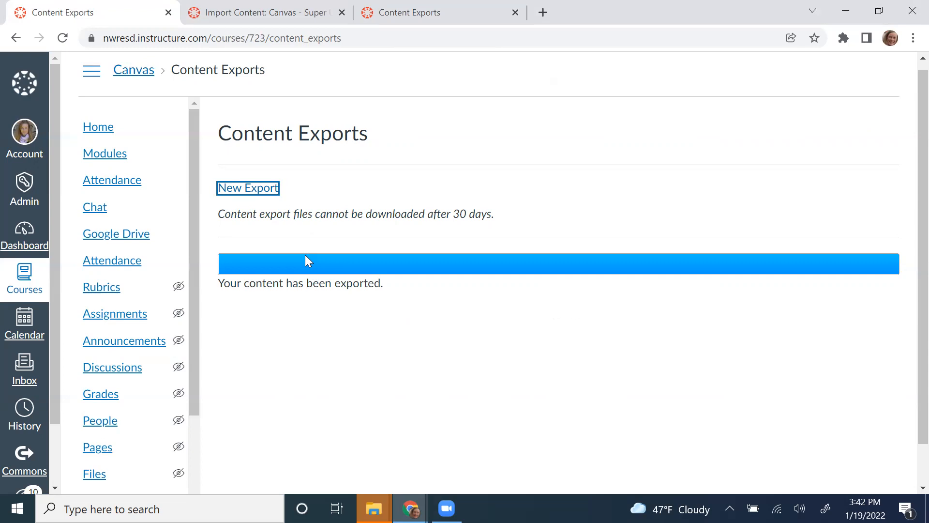
pyautogui.click(269, 193)
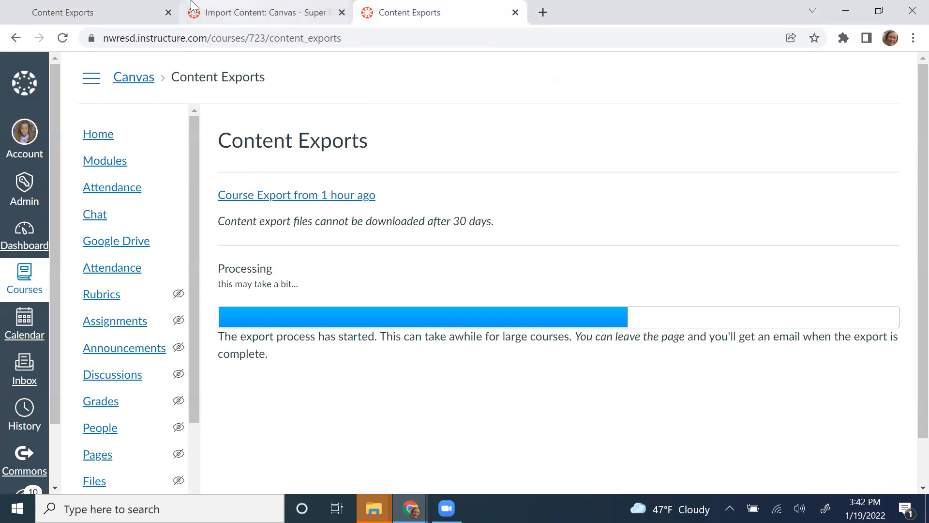
pyautogui.click(91, 14)
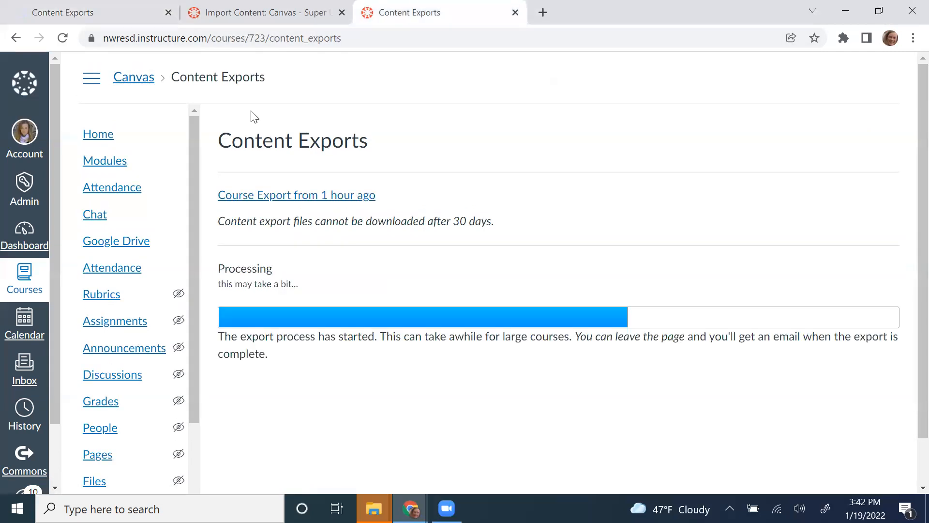
pyautogui.hotkey('ctrl', 'w')
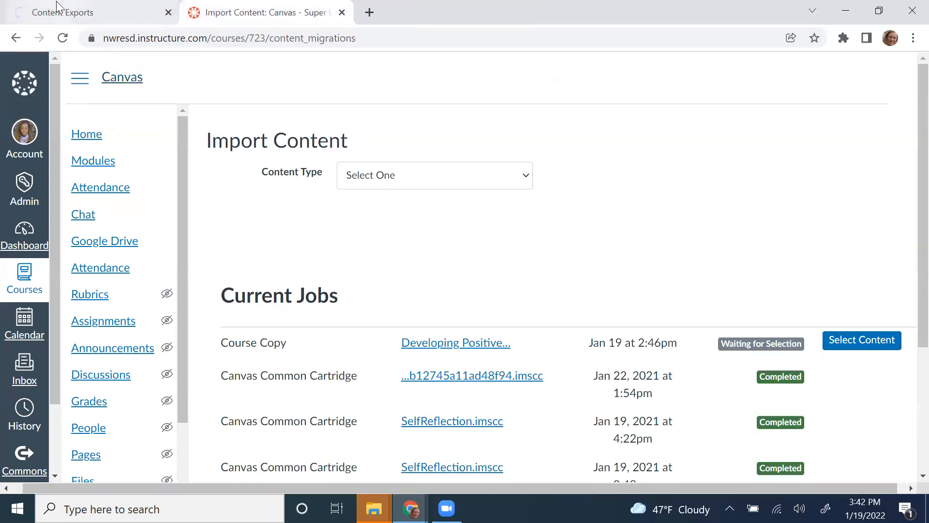
# Step: Get the completed export from the first Content Exports tab, then return to the Import Content tab
pyautogui.click(58, 9)
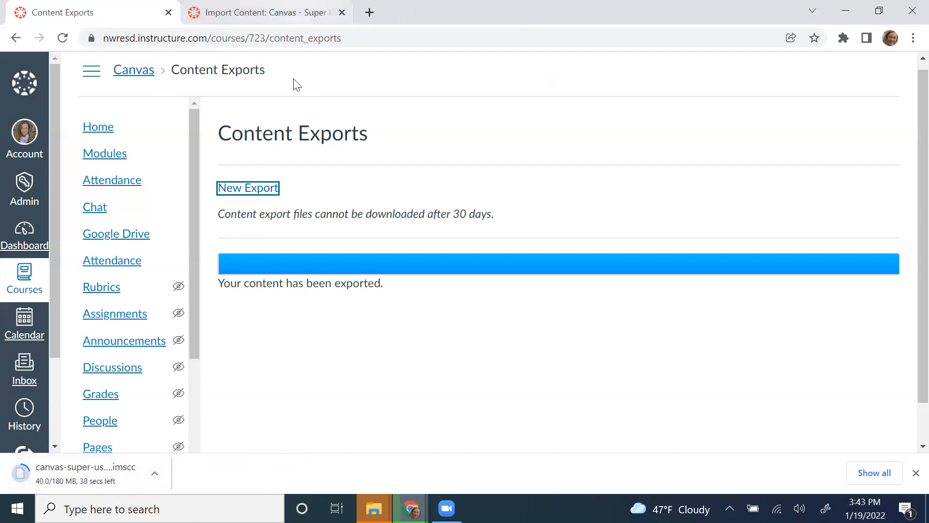
pyautogui.hotkey('ctrl', 'Tab')
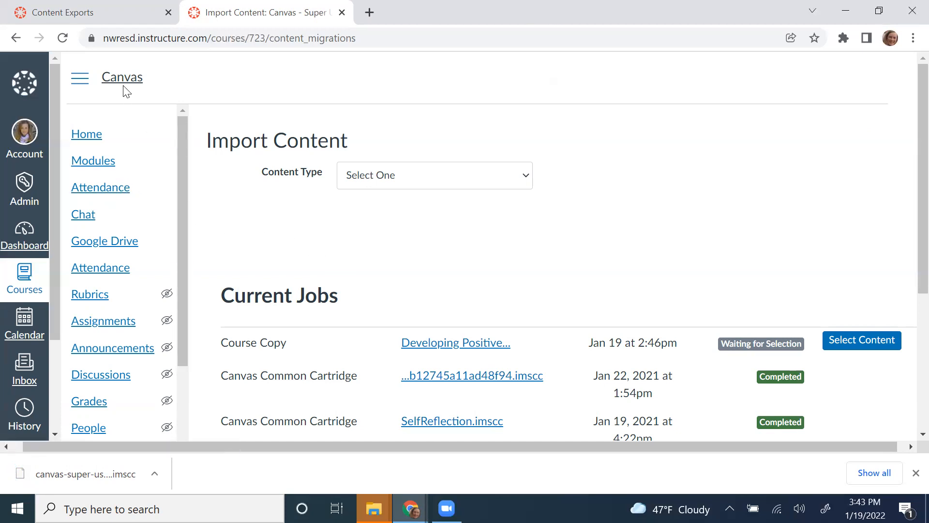
# Step: In a new tab, load nwresd.instructure.com and open the Canvas - Super Users course
pyautogui.click(366, 9)
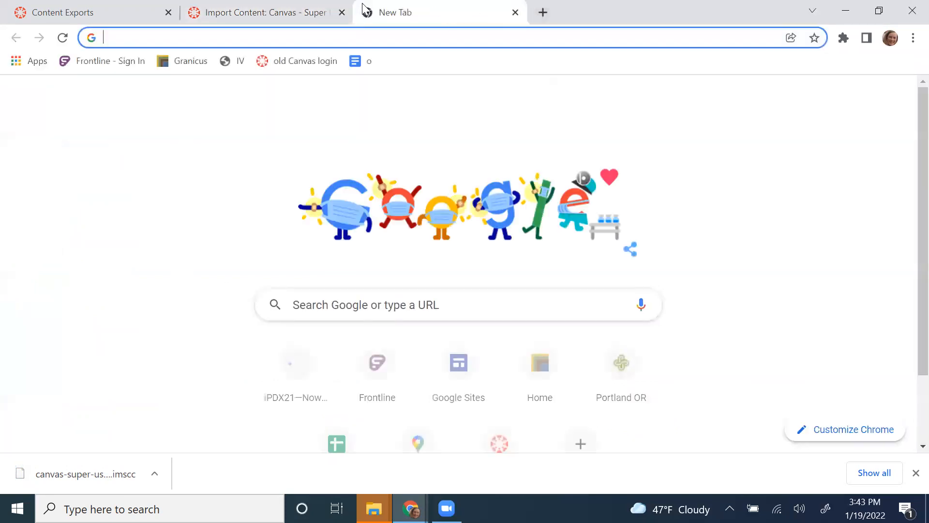
pyautogui.write('nwresd.instructure.com')
pyautogui.press('Return')
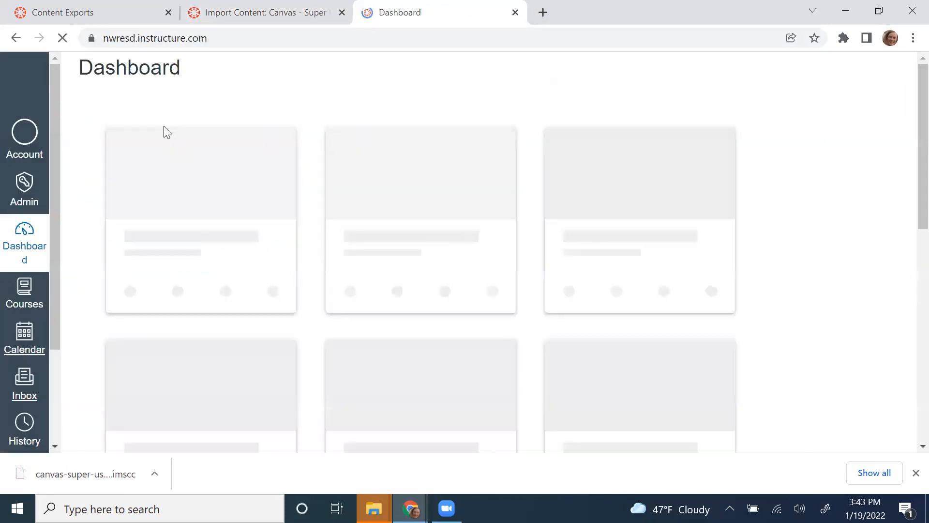
pyautogui.click(25, 279)
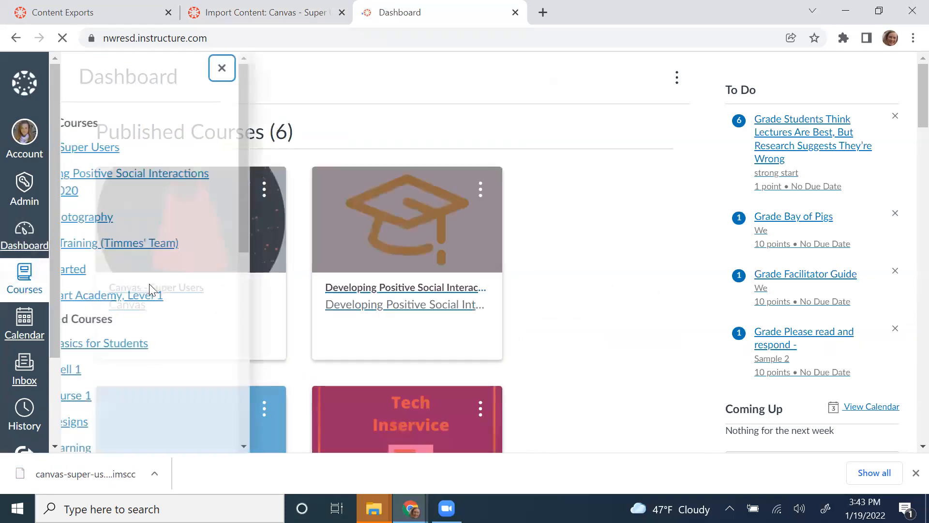
pyautogui.click(549, 266)
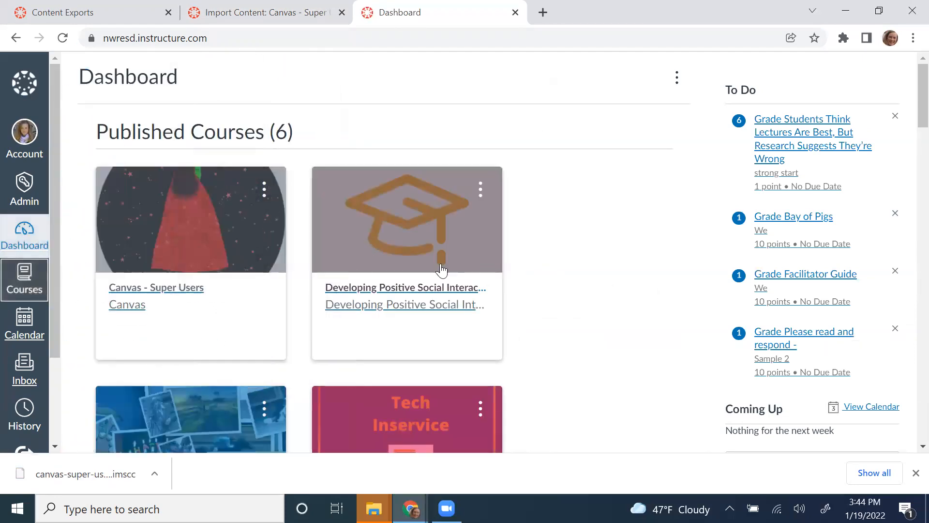
pyautogui.click(180, 290)
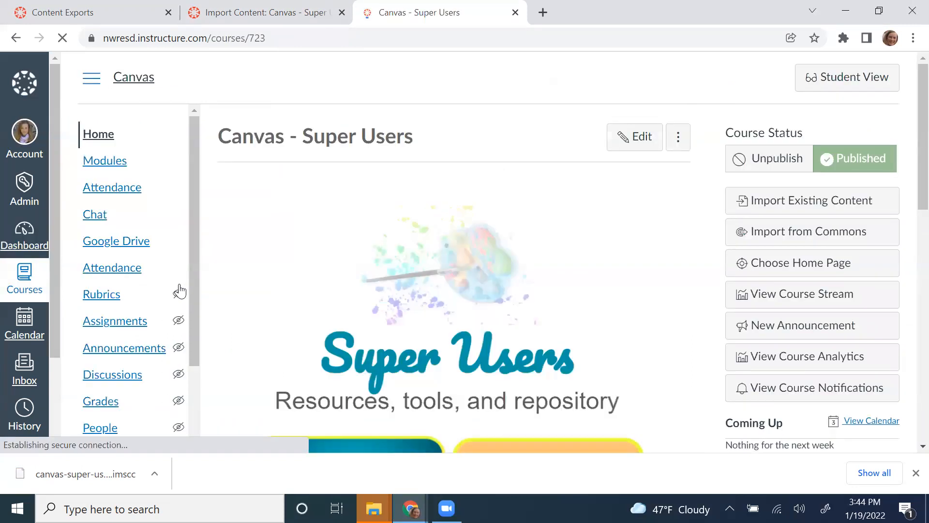
# Step: Open the course's Import Existing Content page, showing the Course Copy awaiting selection
pyautogui.click(790, 203)
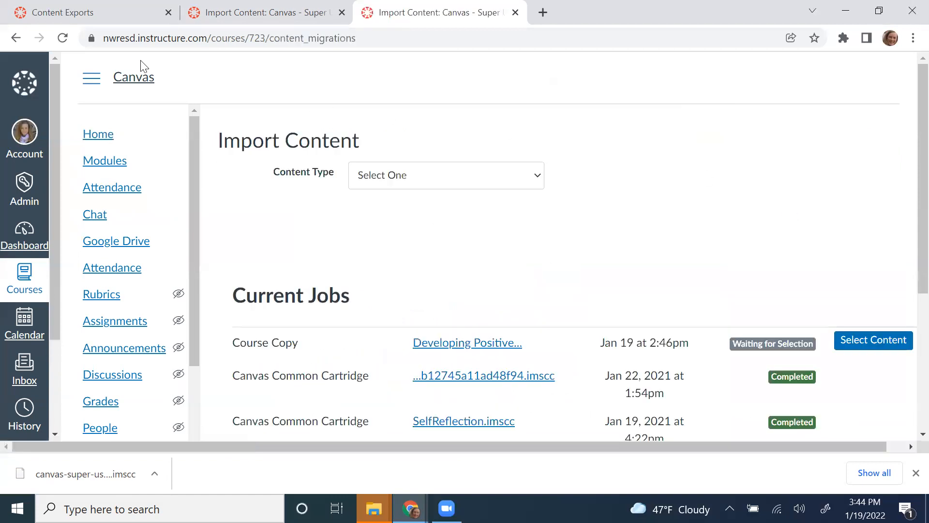
pyautogui.click(17, 40)
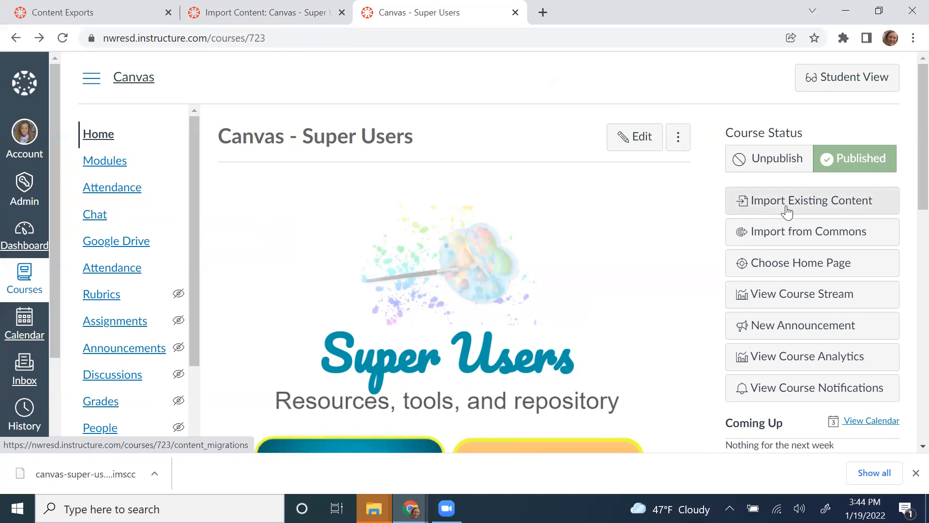
pyautogui.click(787, 208)
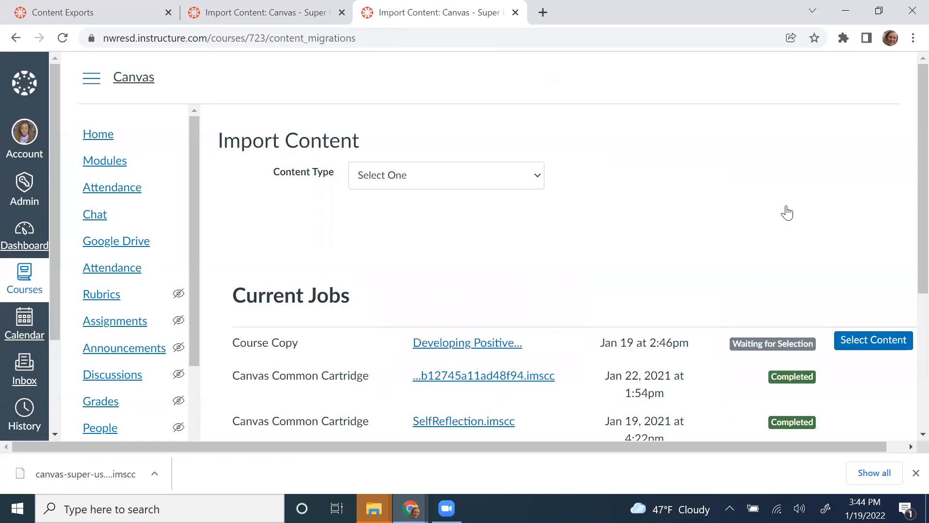
# Step: Set up a Canvas course copy from Developing Positive Social Interactions -Spring 2020
pyautogui.click(485, 186)
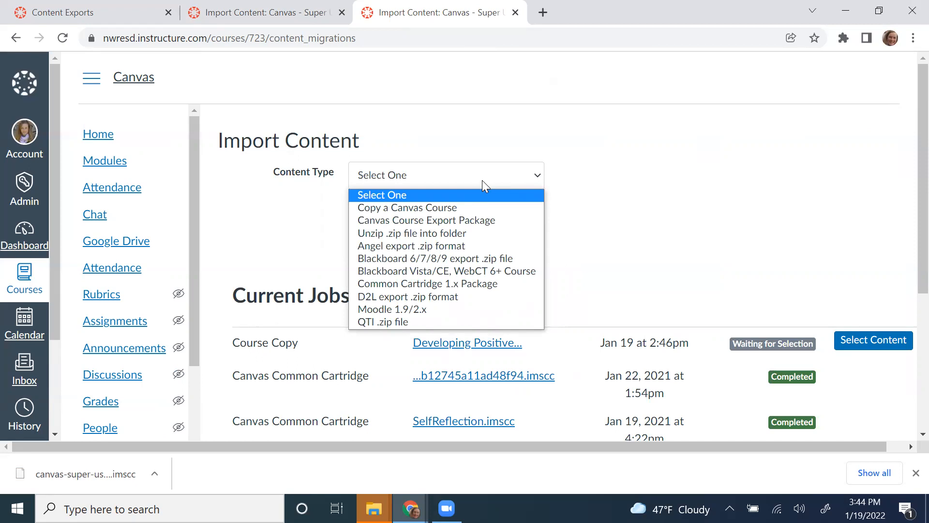
pyautogui.click(478, 207)
pyautogui.click(479, 208)
pyautogui.write('develop')
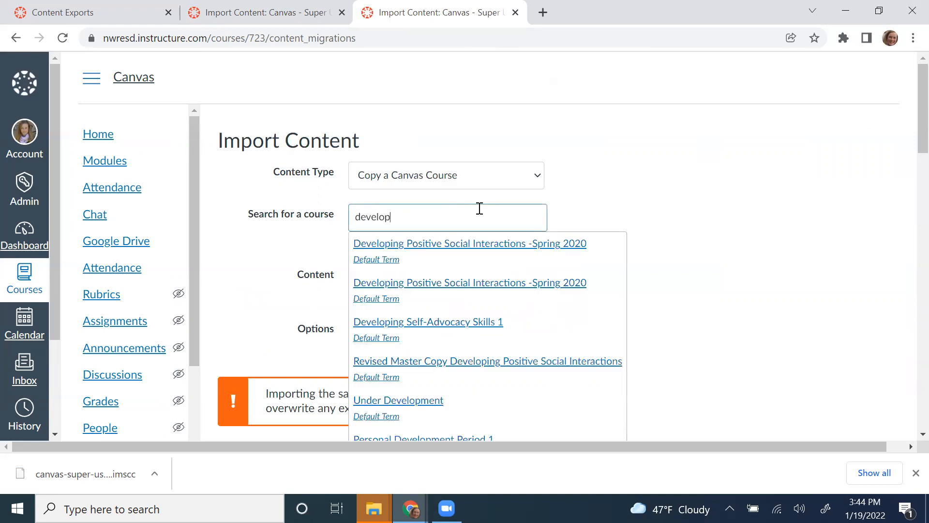
pyautogui.click(479, 245)
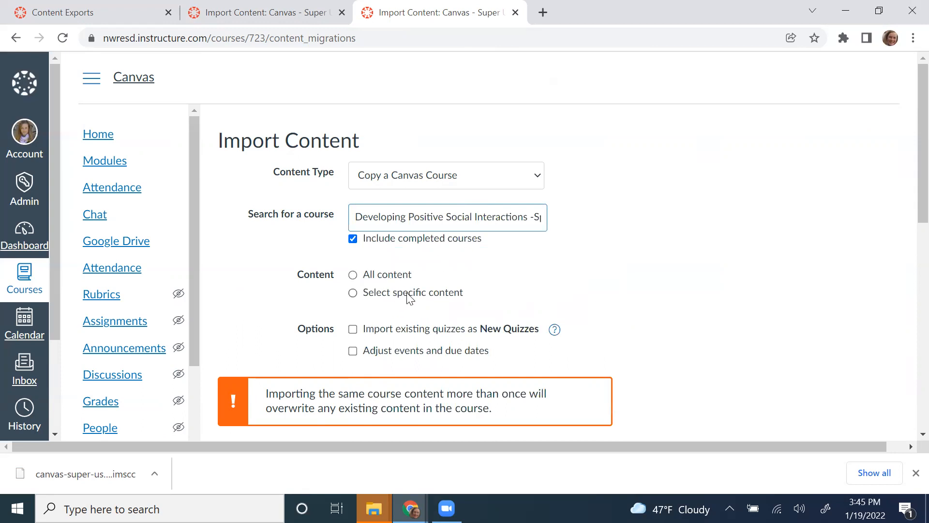
# Step: Choose 'Select specific content' and go back to the other Import Content tab
pyautogui.click(370, 293)
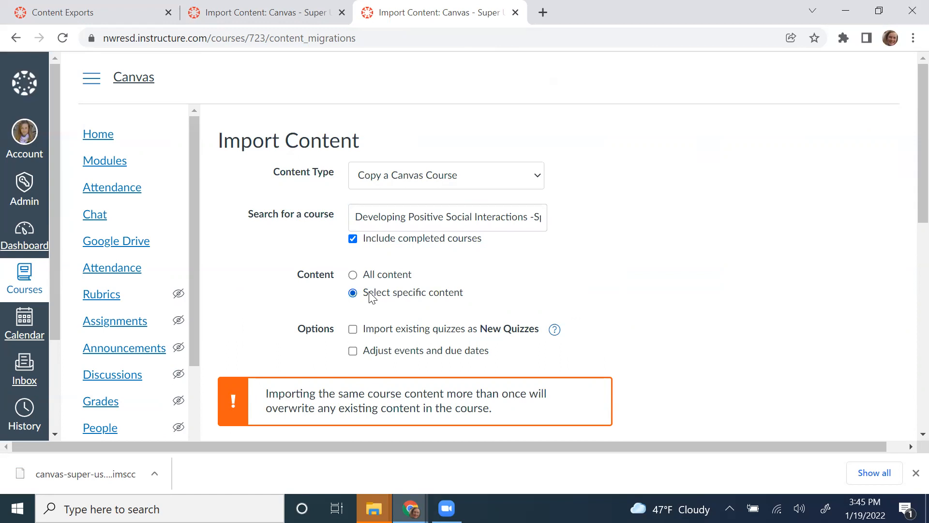
pyautogui.scroll(-3, 629, 322)
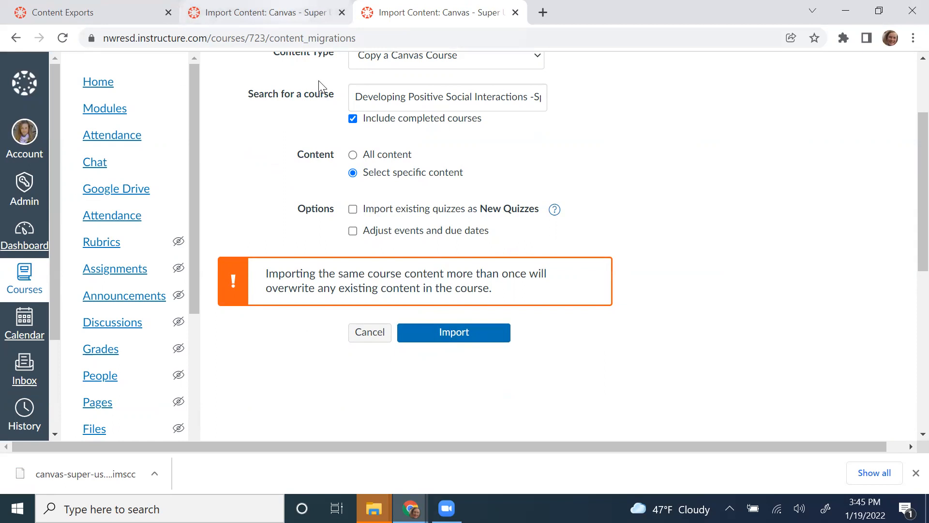
pyautogui.hotkey('ctrl', 'shift', 'Tab')
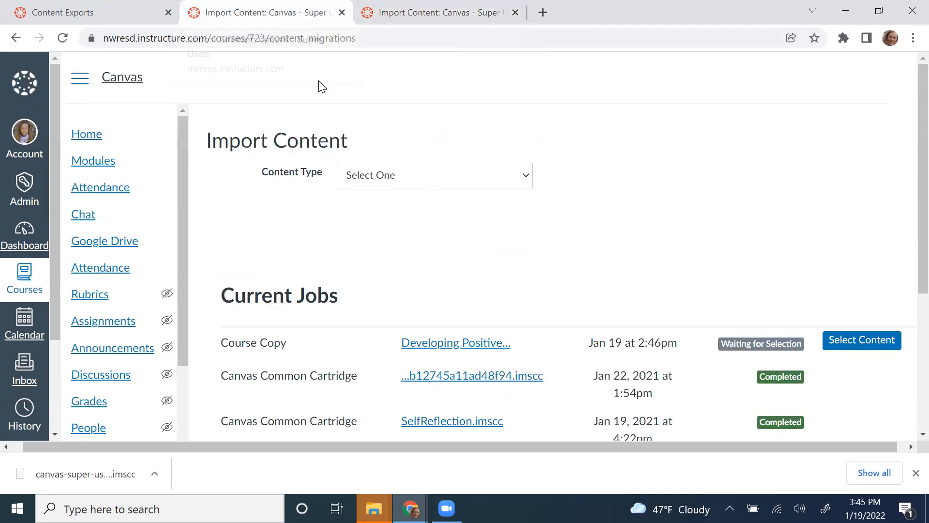
pyautogui.scroll(-1, 526, 266)
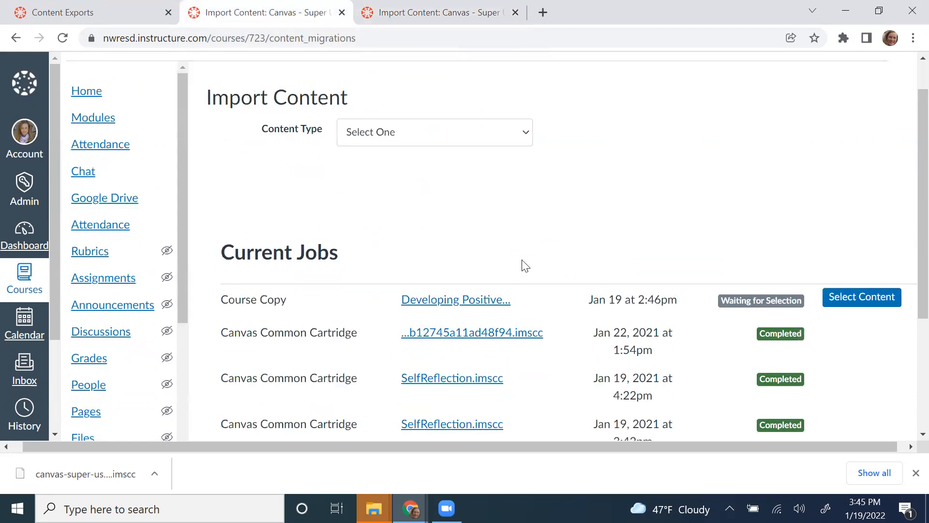
pyautogui.scroll(-1, 526, 266)
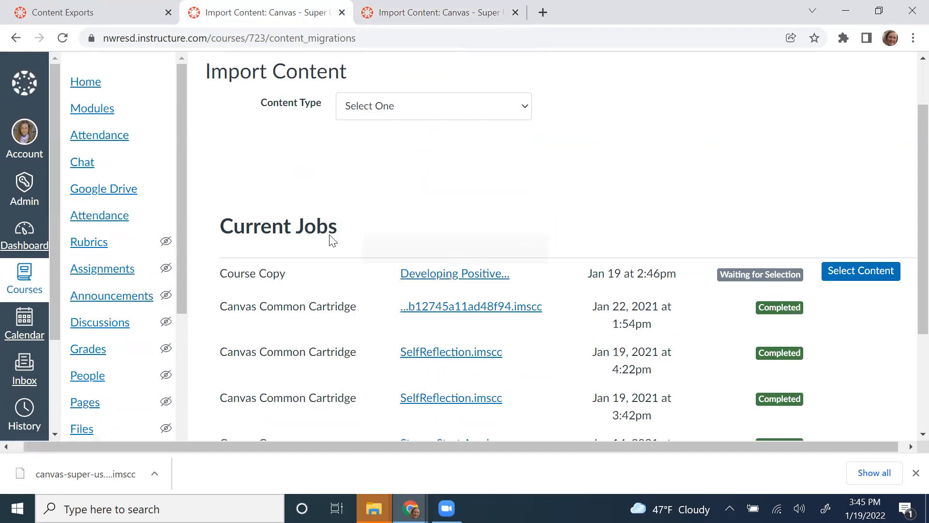
pyautogui.scroll(1, 347, 197)
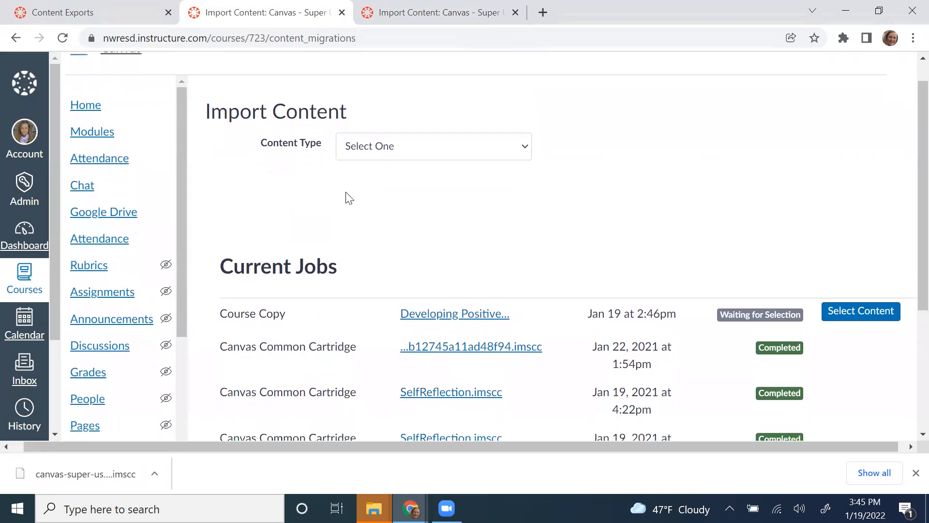
pyautogui.scroll(-1, 349, 198)
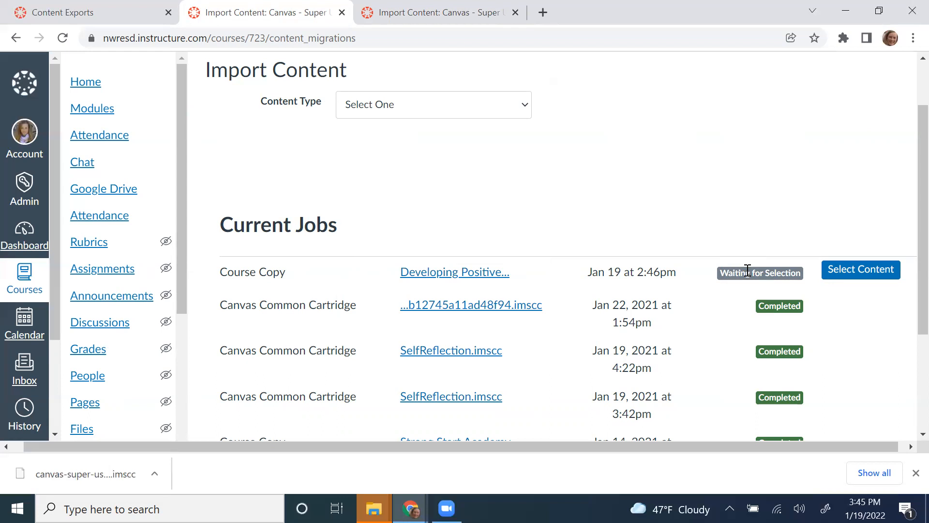
# Step: Open Select Content for the waiting course copy and review its 9 modules, 51 assignments, 192 pages and 187 files
pyautogui.click(839, 270)
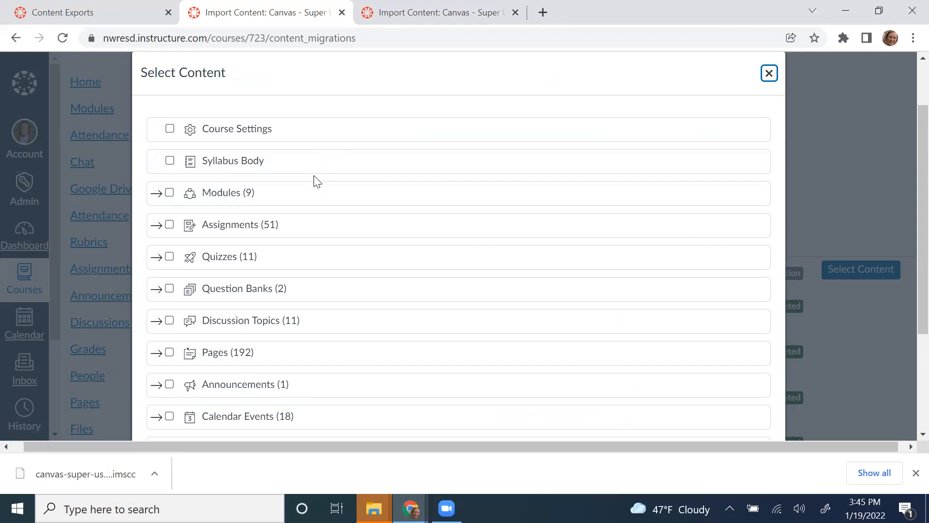
pyautogui.scroll(-3, 317, 182)
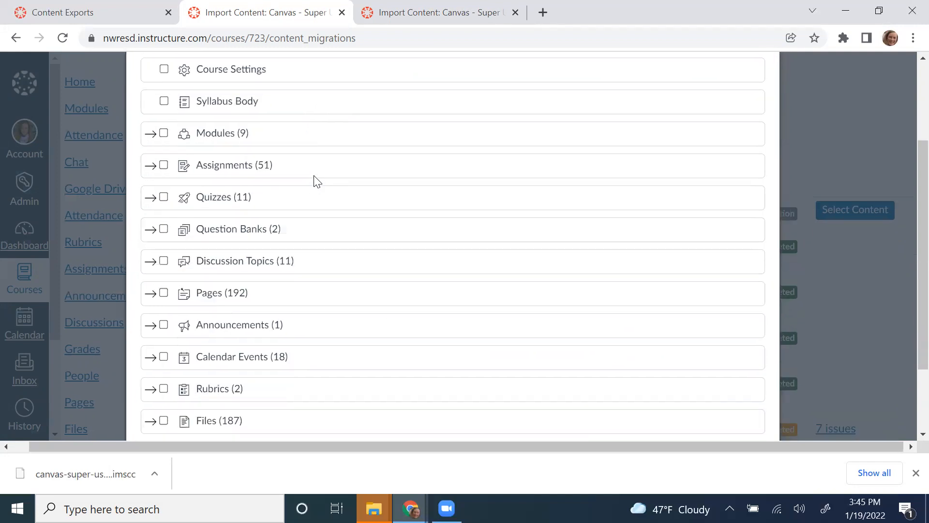
pyautogui.scroll(2, 316, 181)
pyautogui.scroll(2, 317, 182)
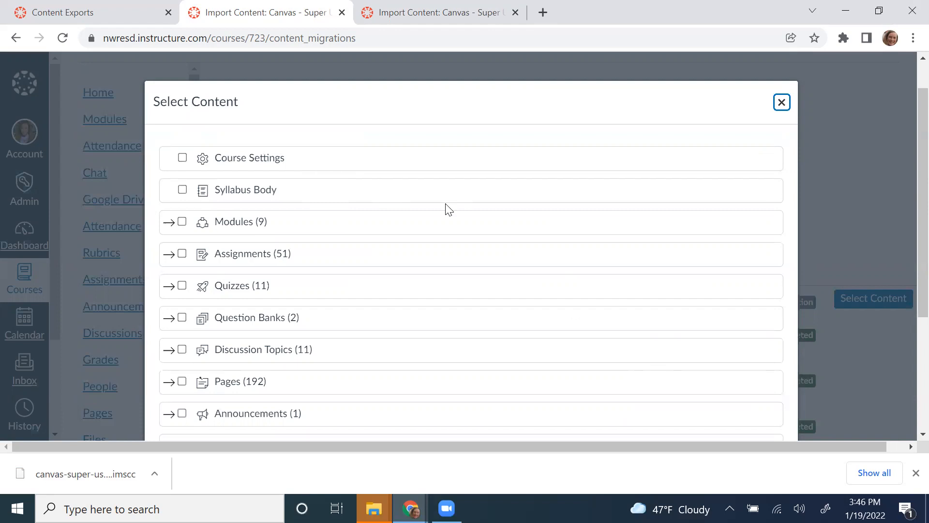
pyautogui.scroll(-3, 501, 317)
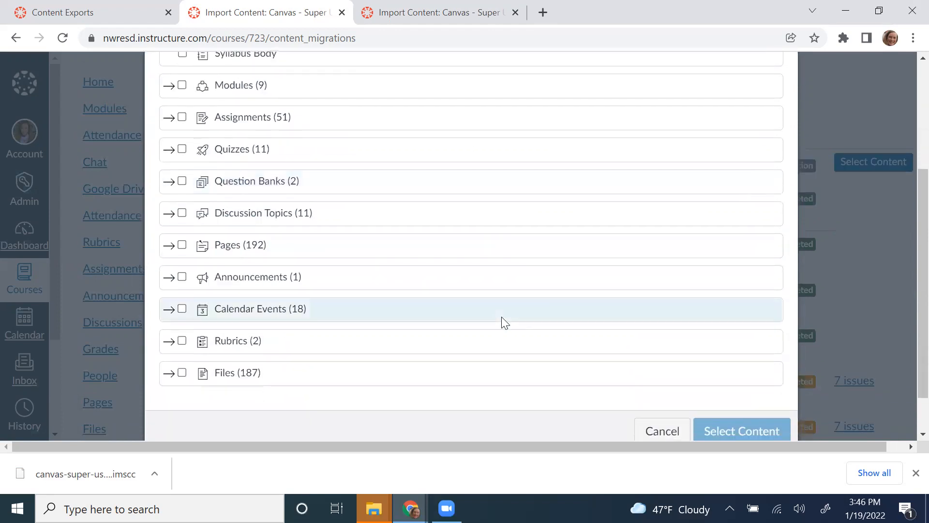
pyautogui.scroll(-1, 501, 319)
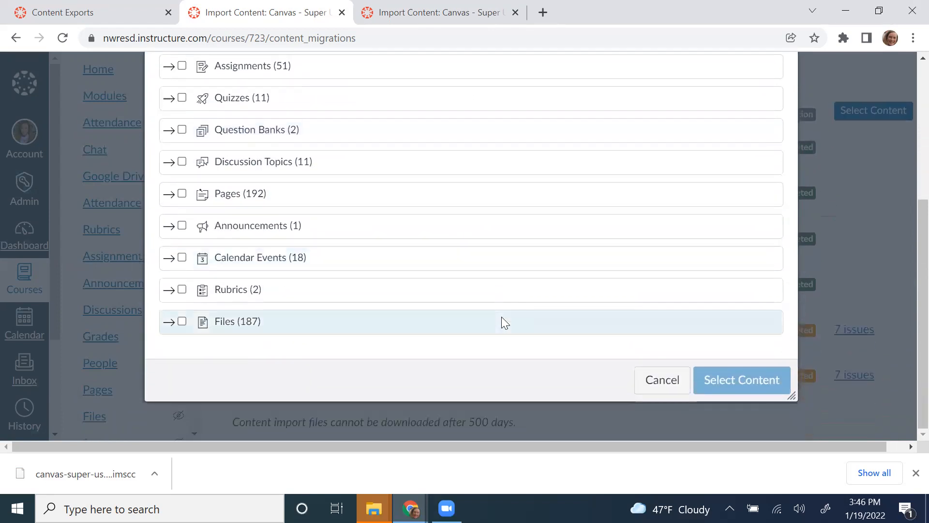
# Step: Cancel the Select Content dialog and look over the Current Jobs list
pyautogui.click(659, 381)
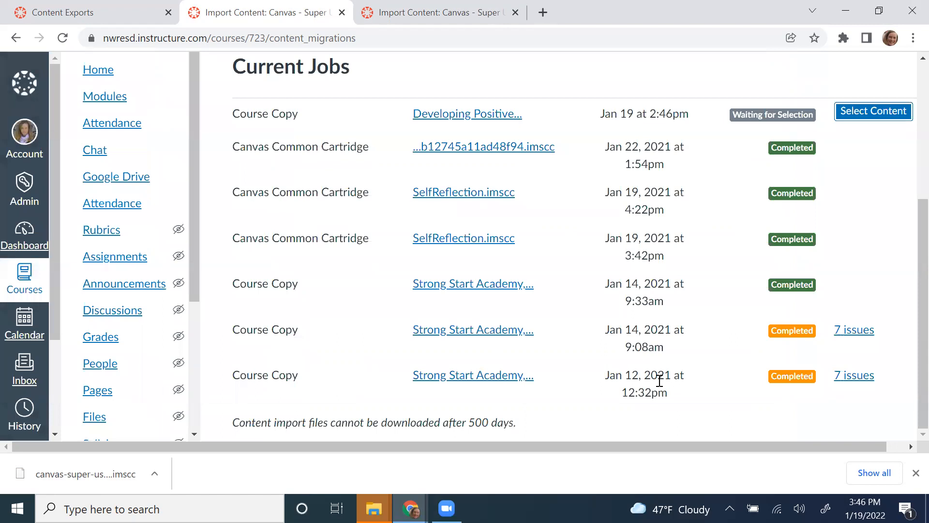
pyautogui.scroll(2, 659, 380)
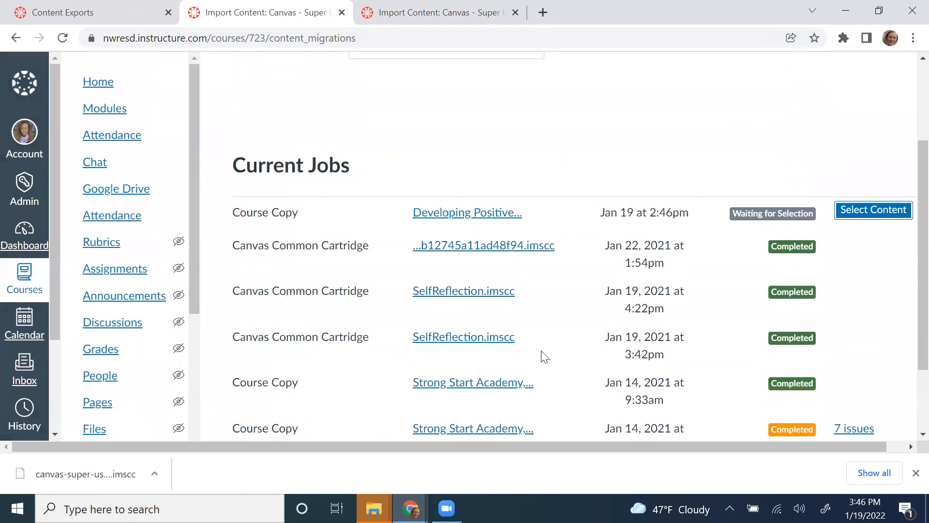
pyautogui.scroll(-2, 544, 357)
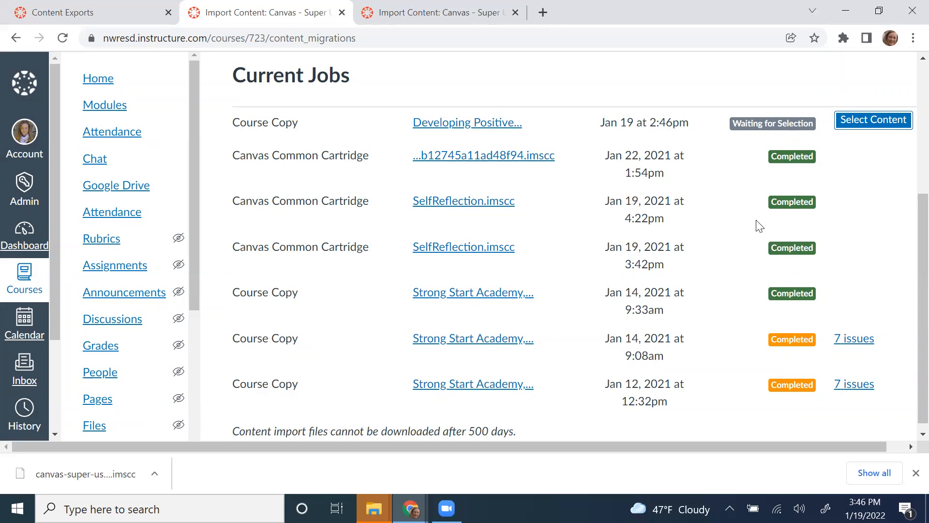
pyautogui.scroll(-1, 558, 317)
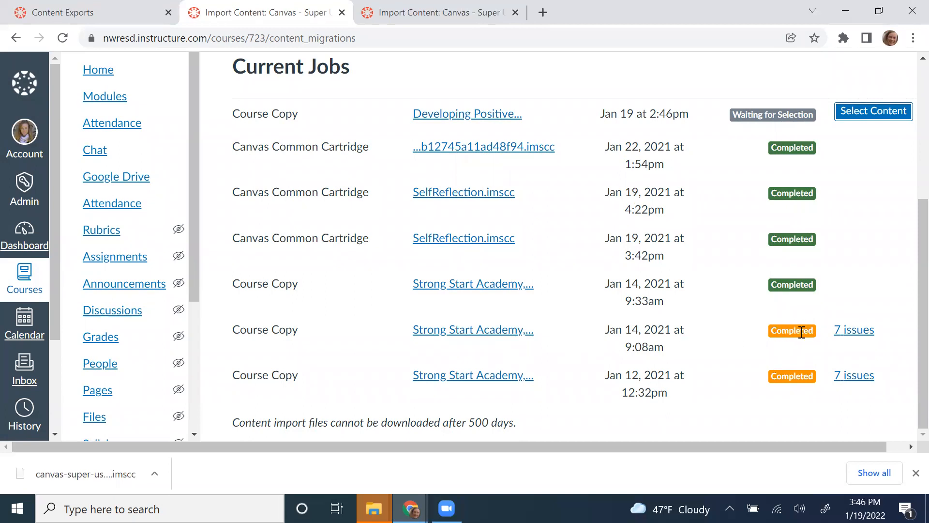
# Step: Expand the 7 issues on the Jan 14, 2021 9:08am course copy and review the missing Wiki Page links
pyautogui.click(855, 333)
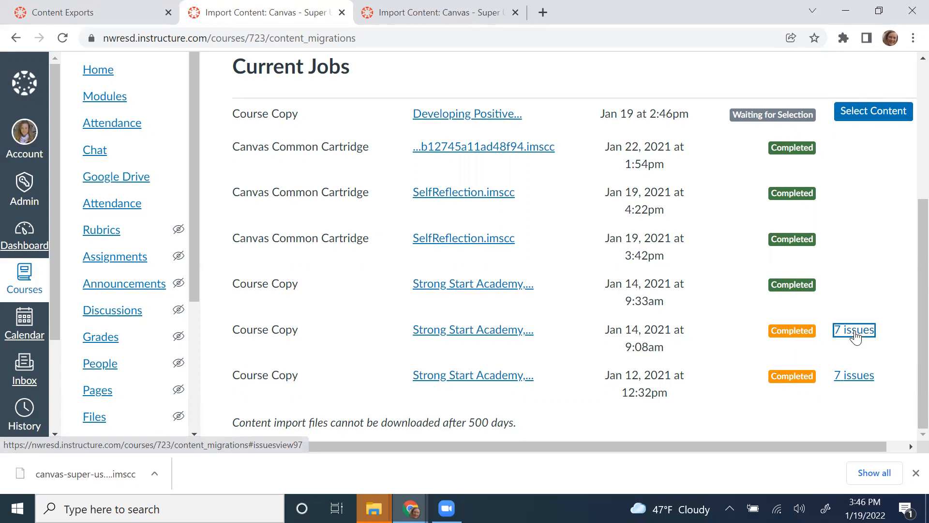
pyautogui.scroll(-3, 674, 348)
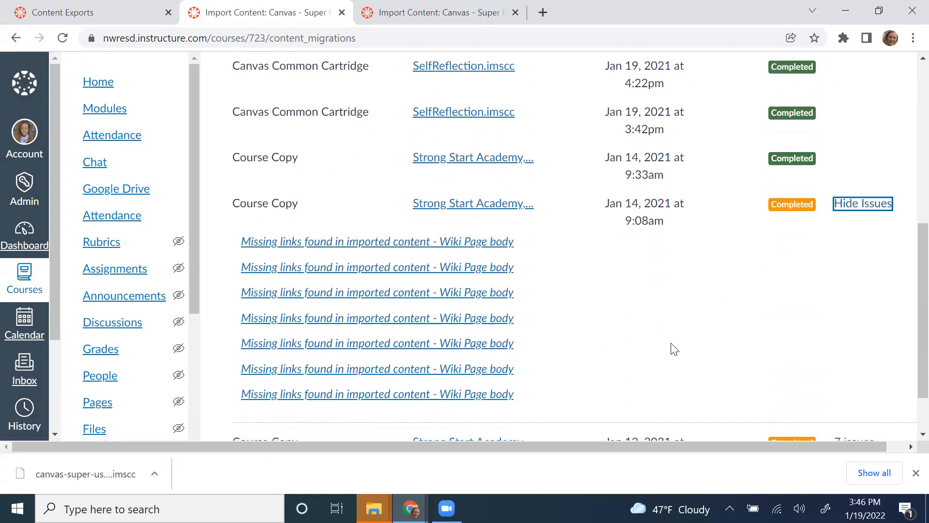
pyautogui.scroll(-1, 674, 348)
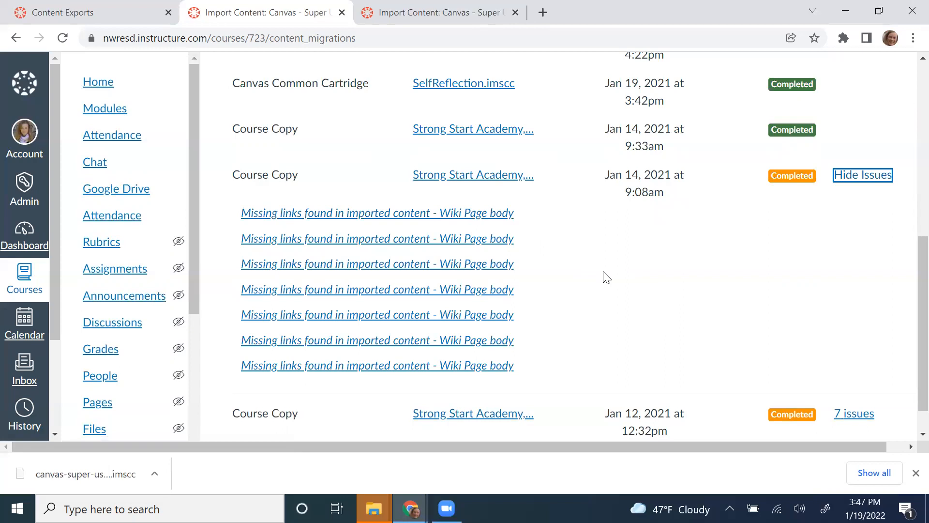
pyautogui.scroll(-1, 606, 277)
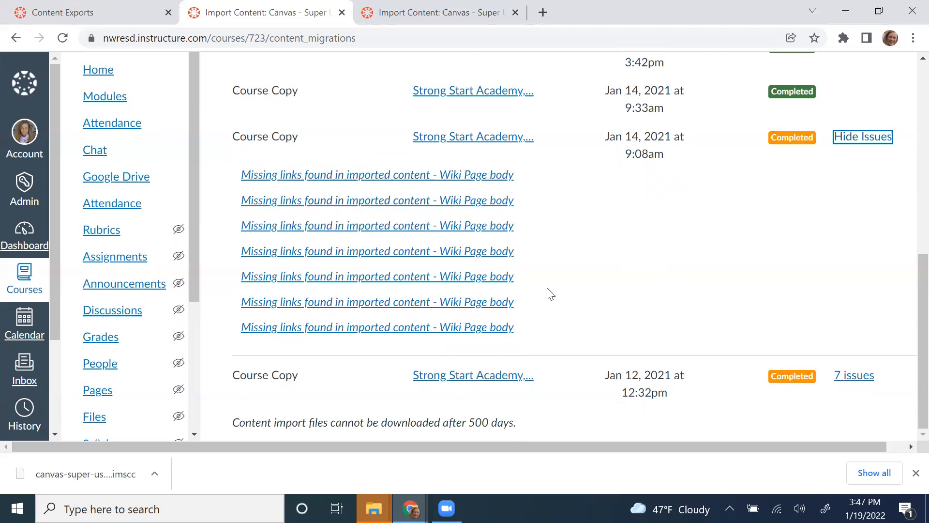
pyautogui.scroll(5, 588, 288)
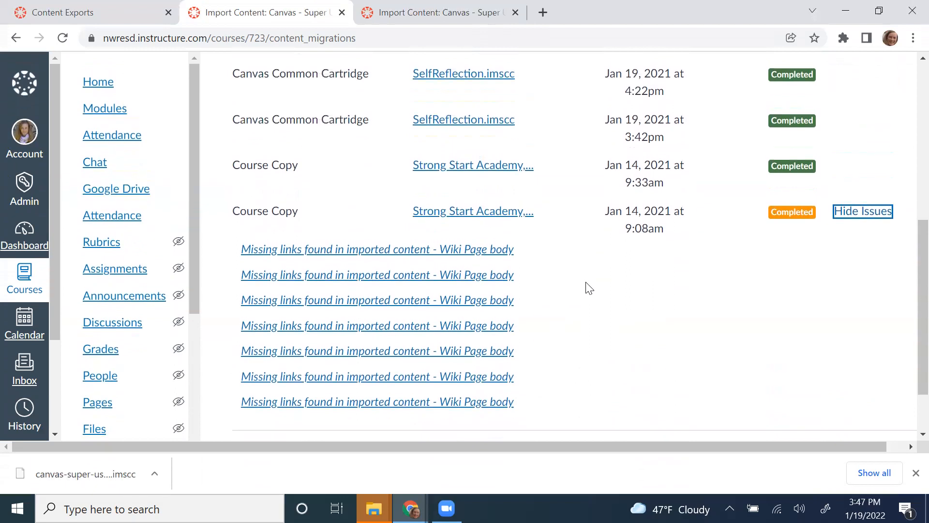
pyautogui.scroll(4, 588, 287)
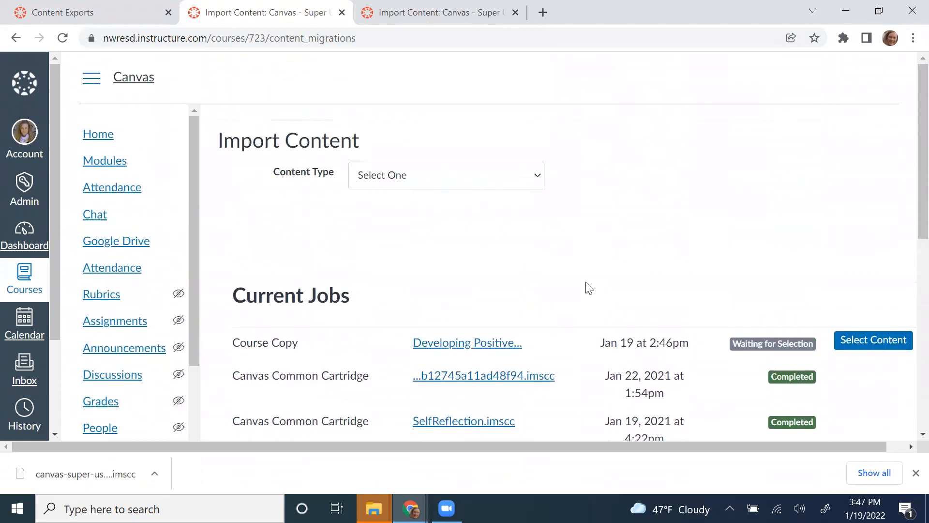